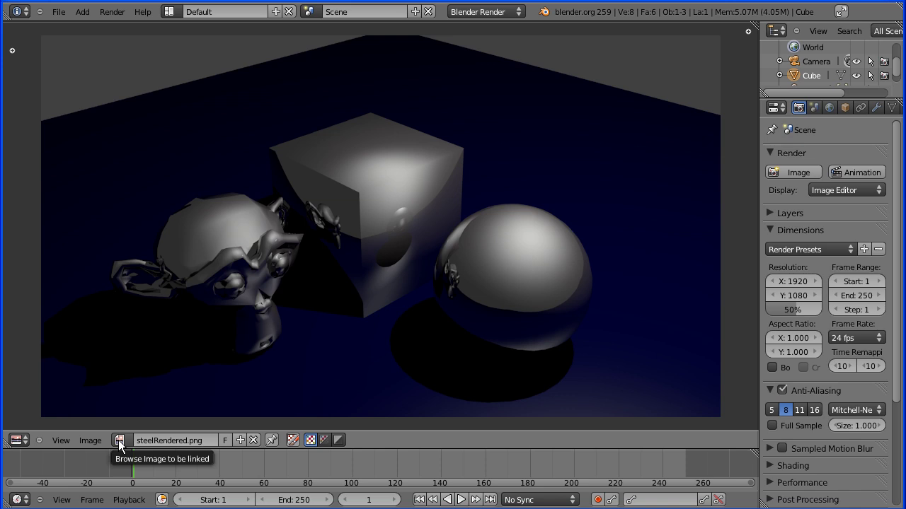
- Display the goldRendered.png image in the image editor
left_click(119, 440)
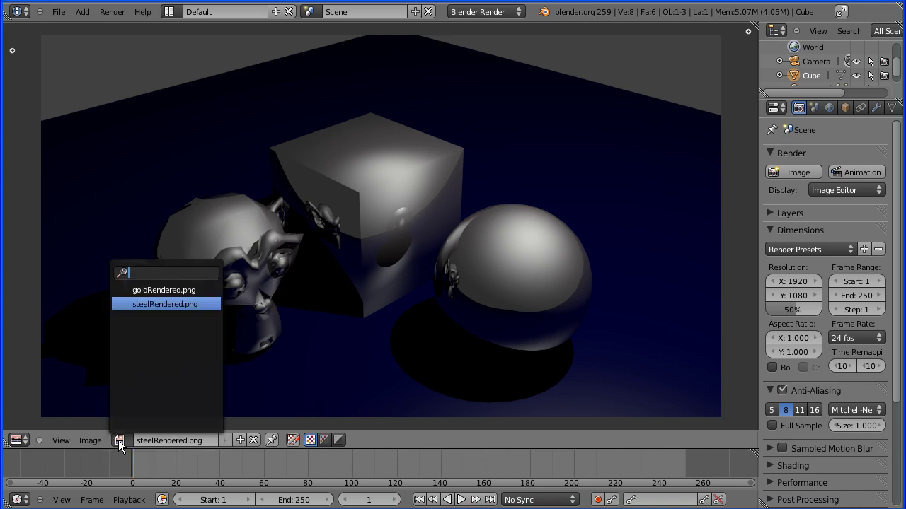
left_click(143, 290)
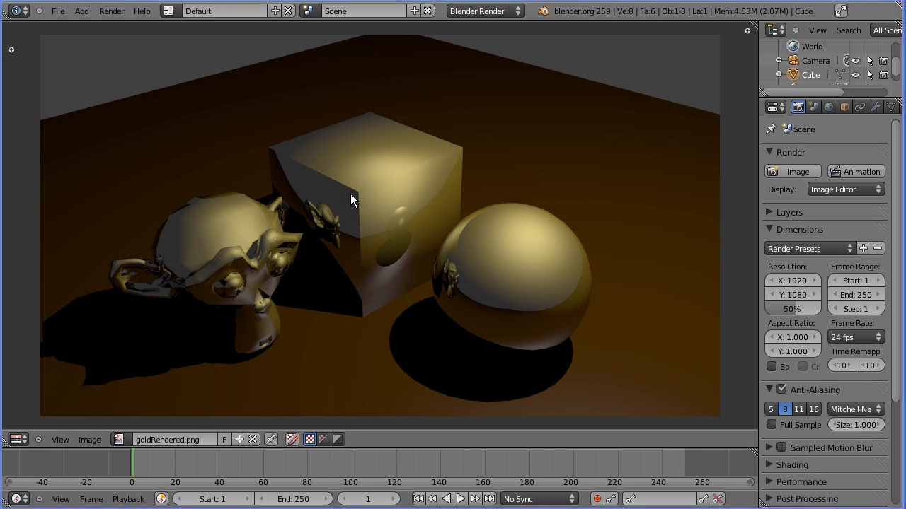
- Load the factory settings to start from the default cube scene
left_click(58, 12)
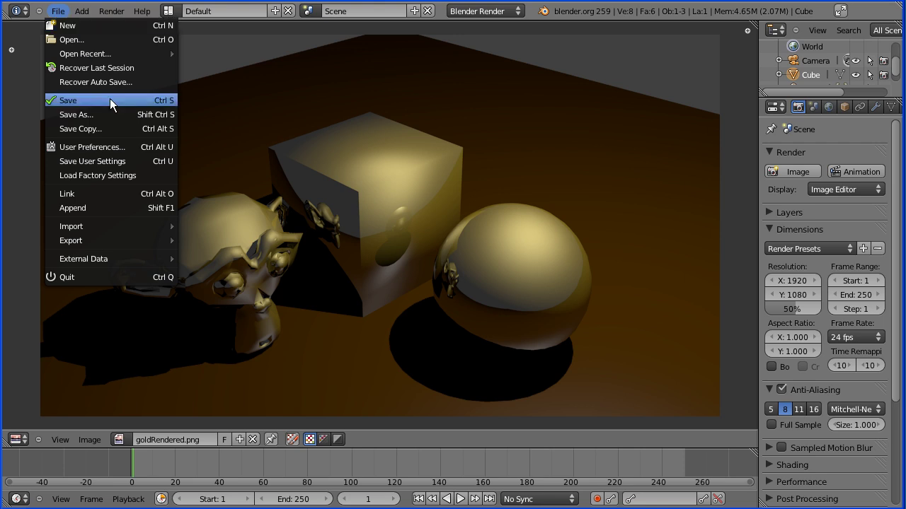
left_click(169, 175)
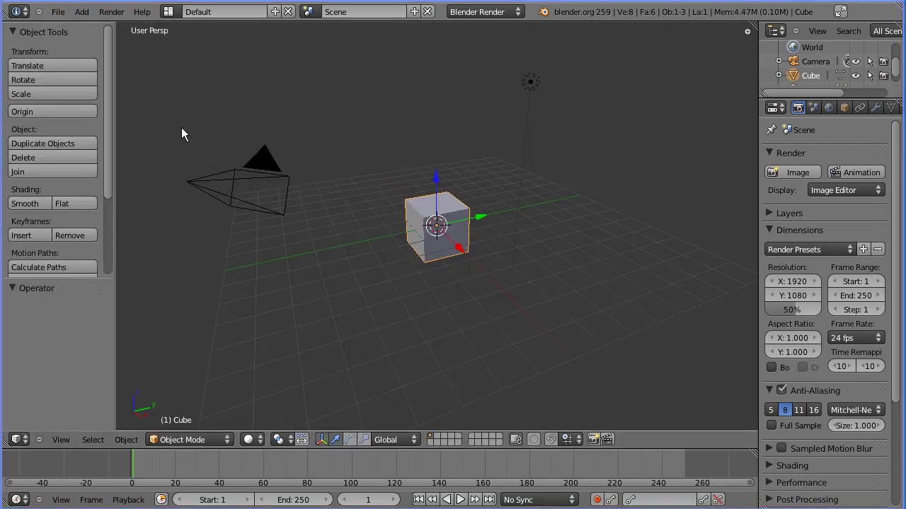
- Add a UV sphere and move it about 2.42 units along the positive X axis, out of the cube
left_click(83, 13)
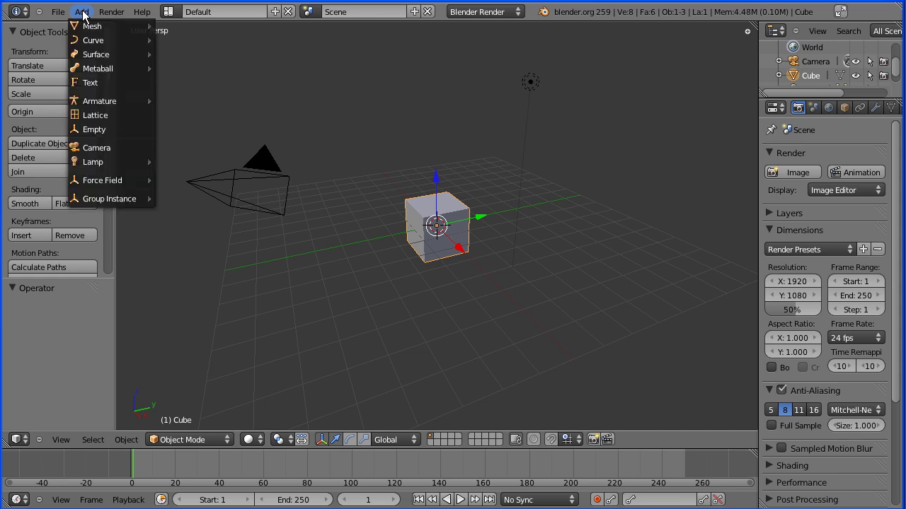
mouse_move(92, 26)
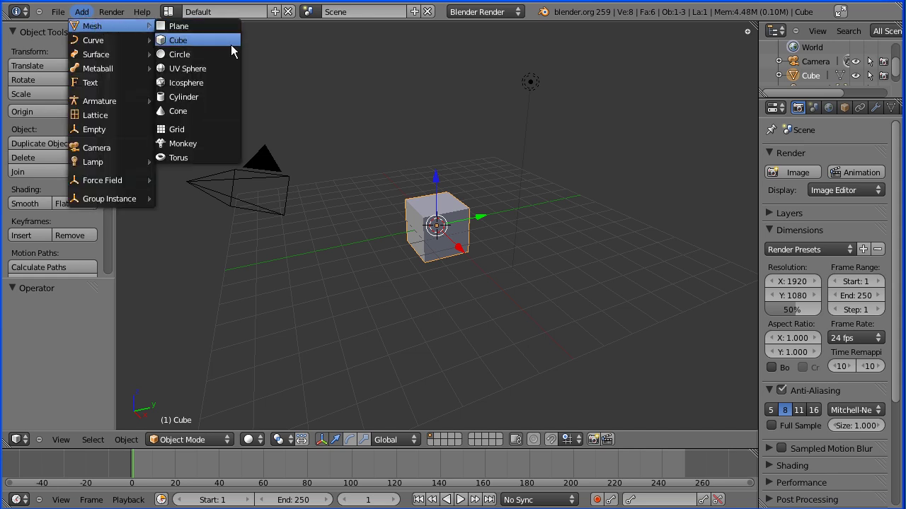
left_click(237, 68)
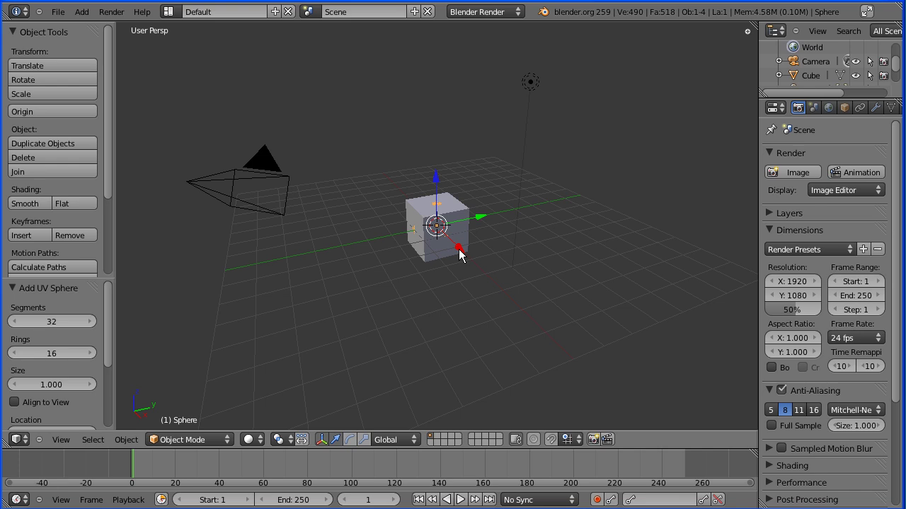
left_click_drag(458, 249, 486, 276)
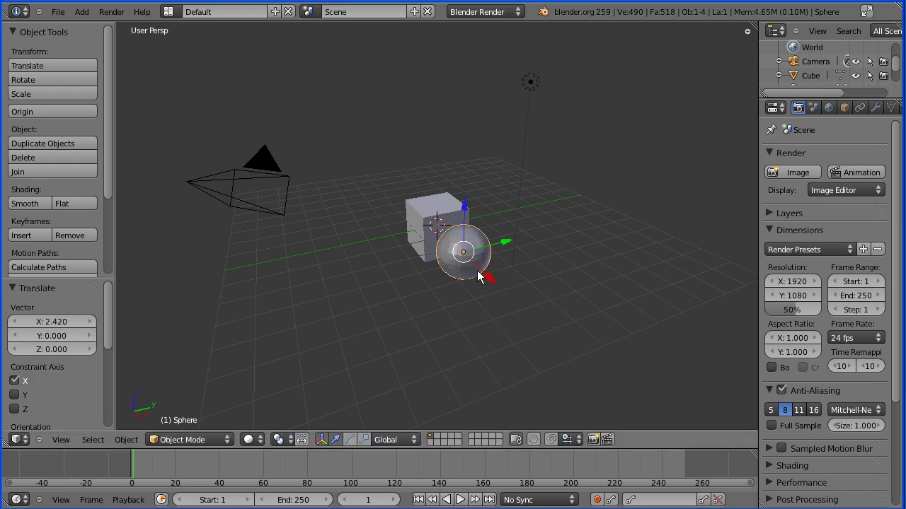
- Add a monkey mesh and move it along the negative Y axis until it sits beside the cube
left_click(83, 12)
mouse_move(94, 30)
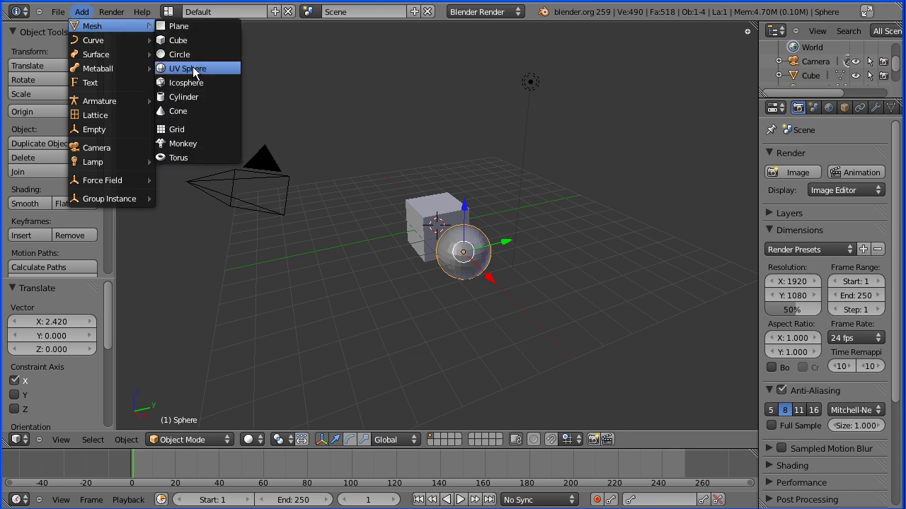
left_click(224, 147)
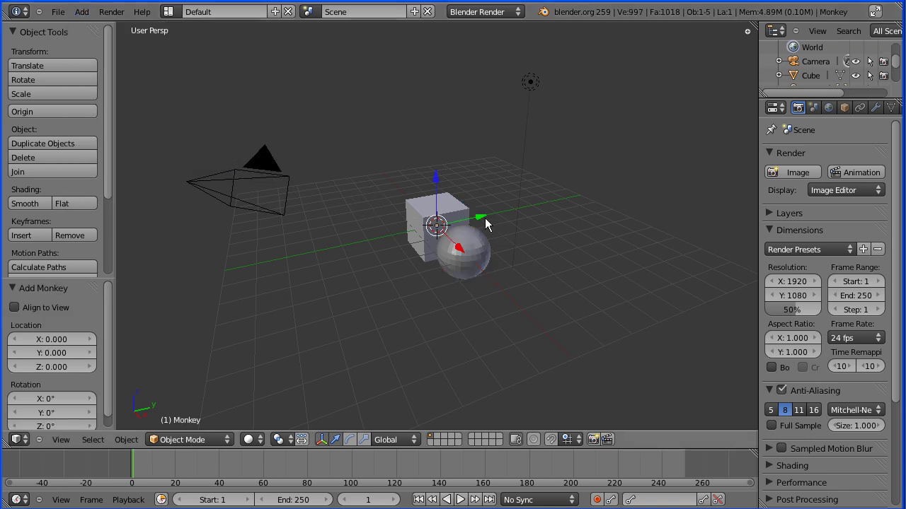
left_click_drag(479, 219, 425, 225)
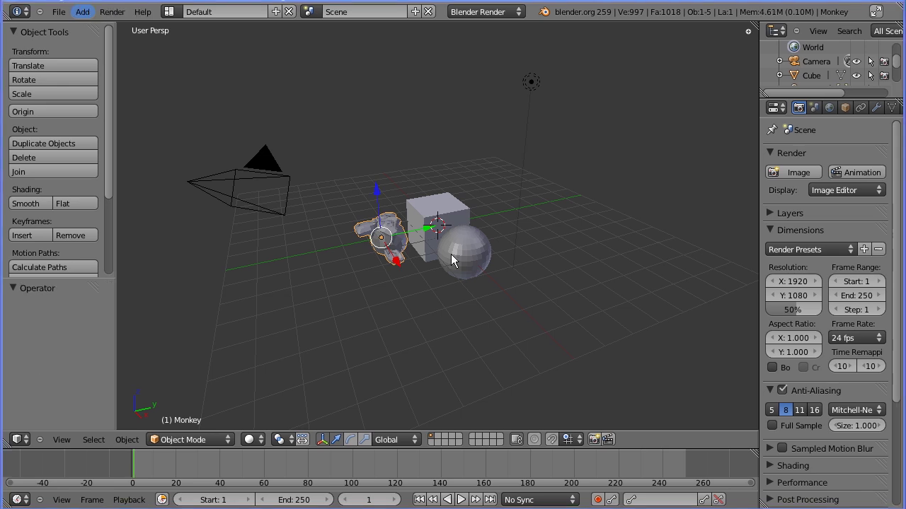
- Switch to quad view, then rotate the monkey about -87° in the right view and about -88° in the top view
left_click(65, 437)
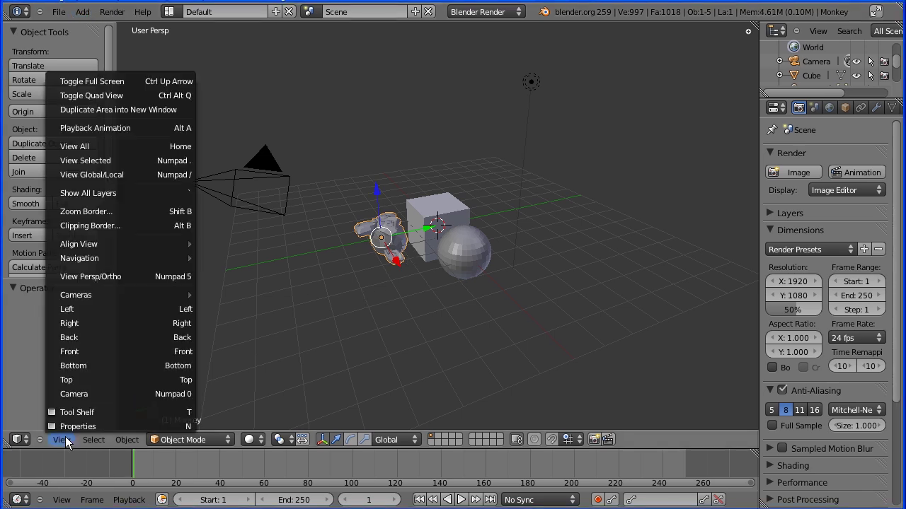
left_click(162, 97)
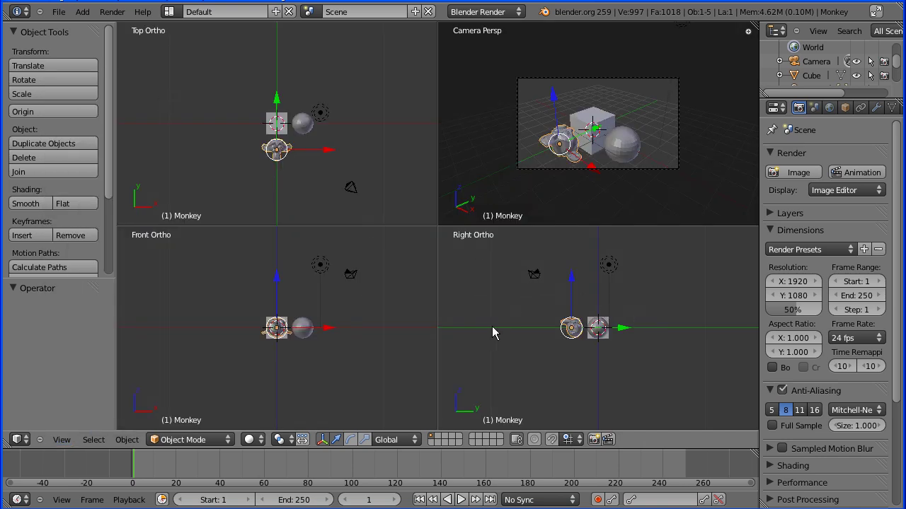
key("r")
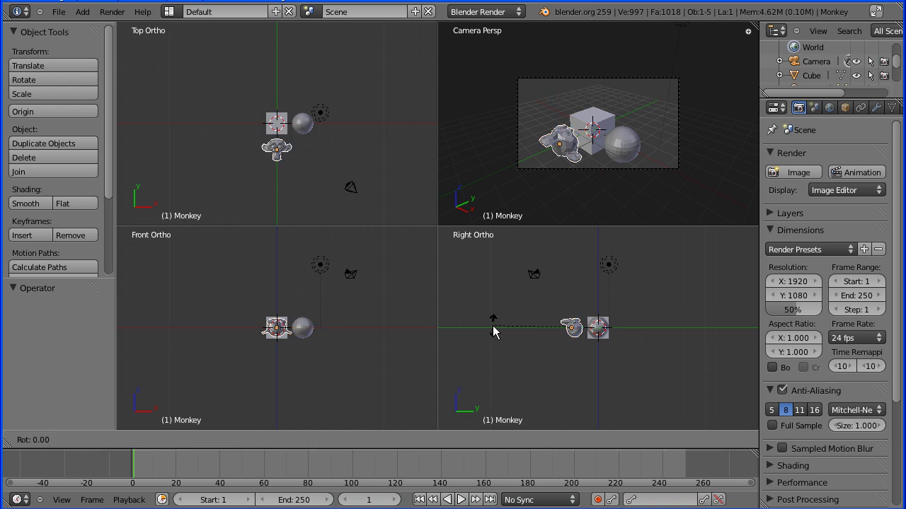
left_click(567, 393)
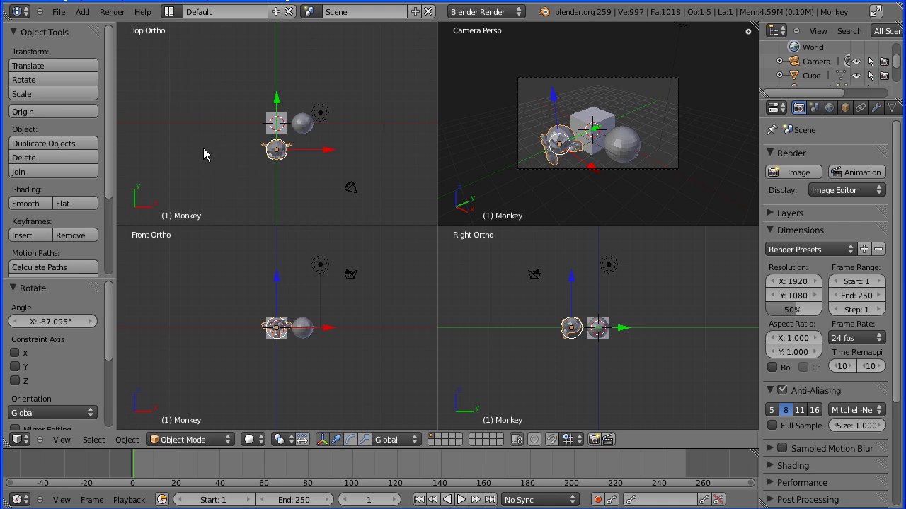
key("r")
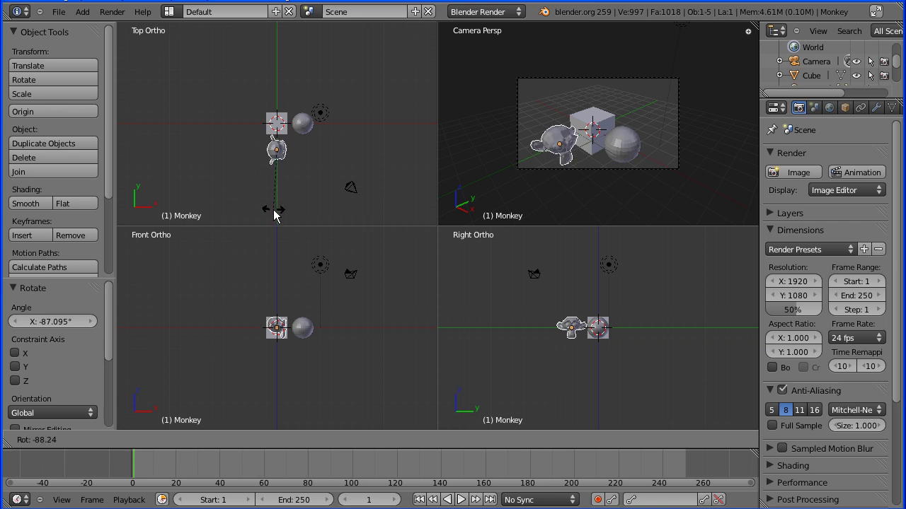
left_click(274, 213)
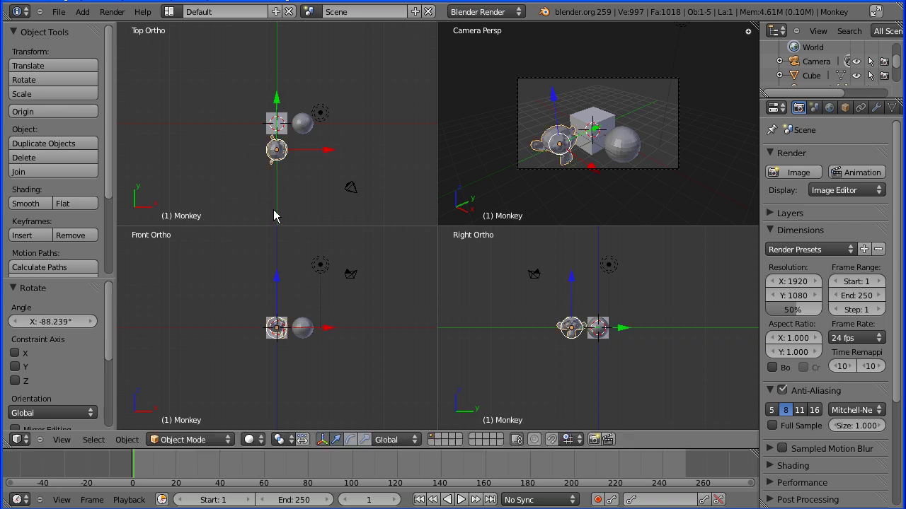
- Rotate the camera about -5.2° around its local X axis
right_click(354, 277)
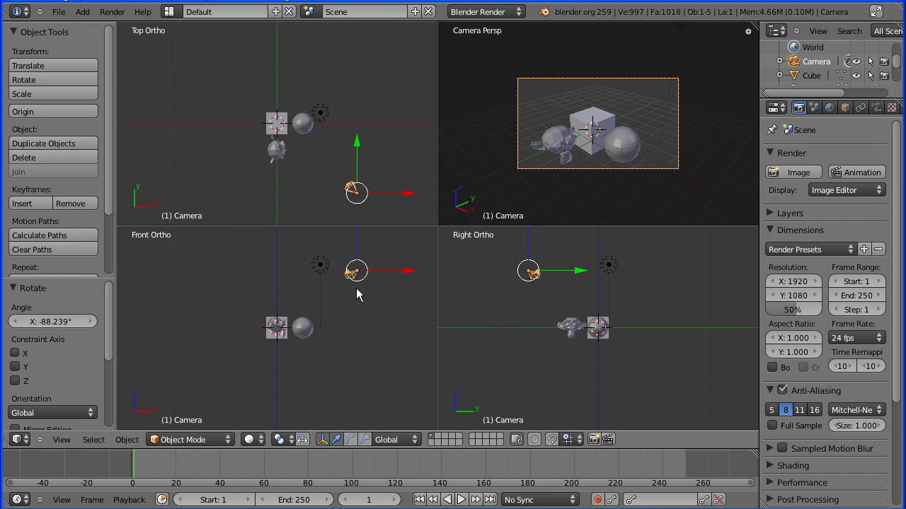
key("r")
key("x")
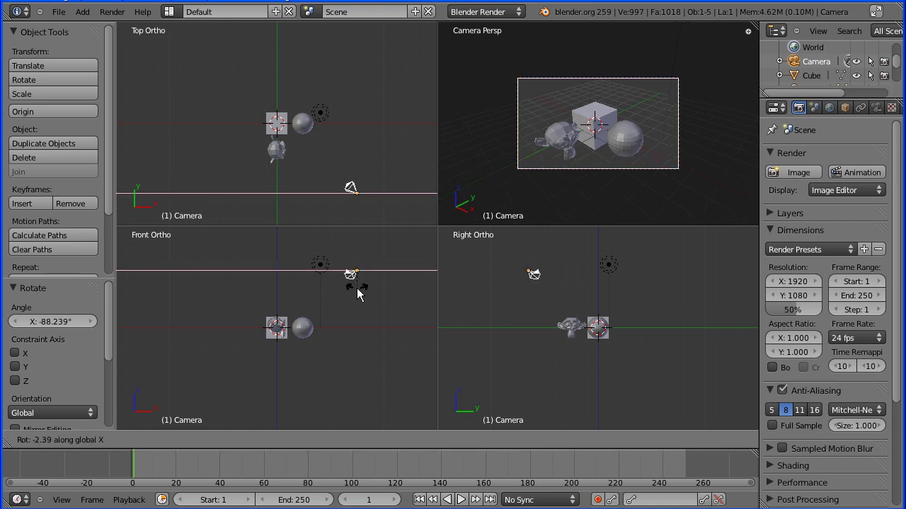
key("x")
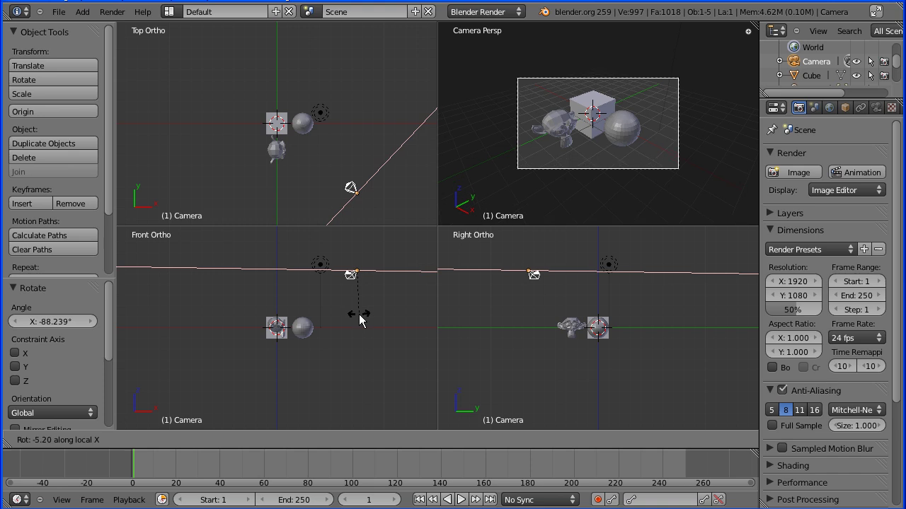
left_click(359, 320)
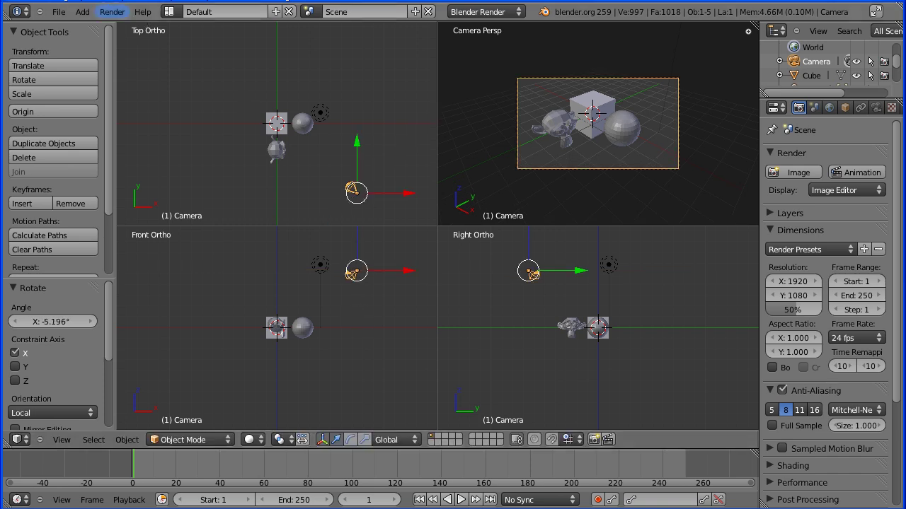
- Add a plane mesh at the scene origin
left_click(84, 13)
mouse_move(92, 25)
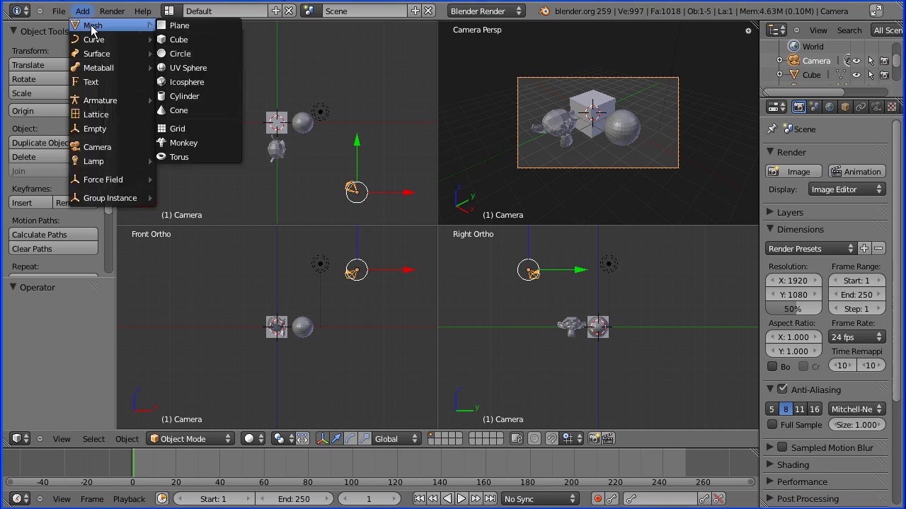
left_click(181, 25)
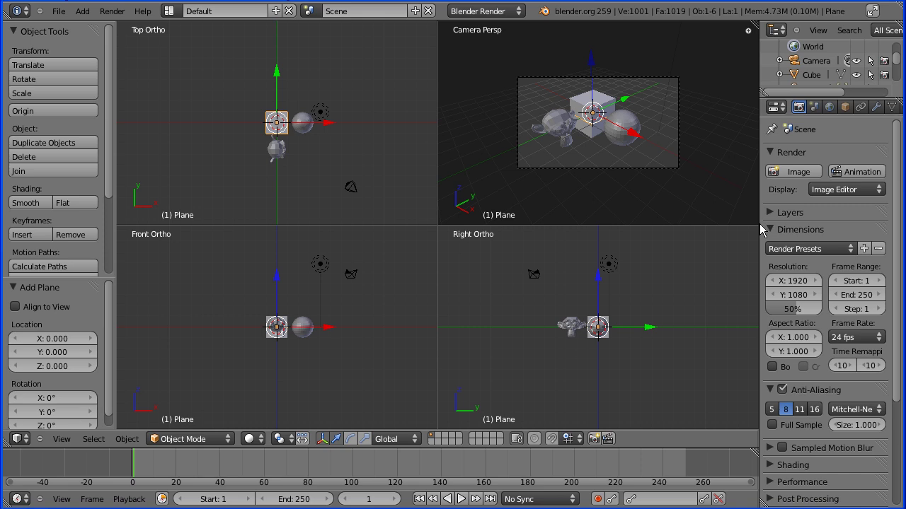
- Widen the properties area and set the plane's X and Y scale to 10
left_click_drag(760, 224, 684, 214)
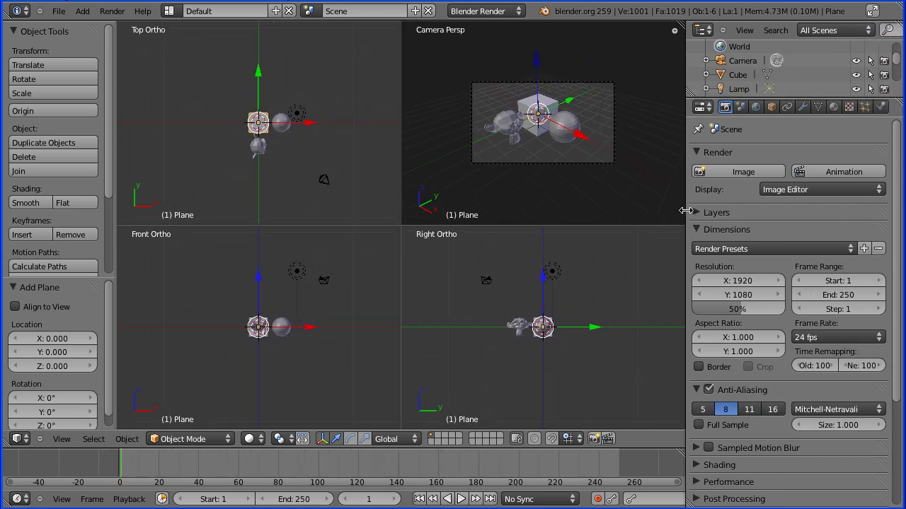
left_click(771, 107)
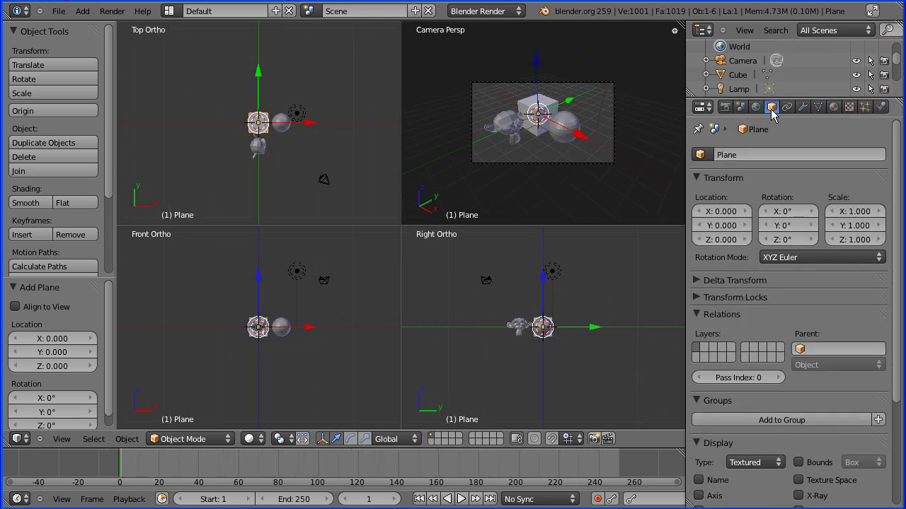
left_click(849, 212)
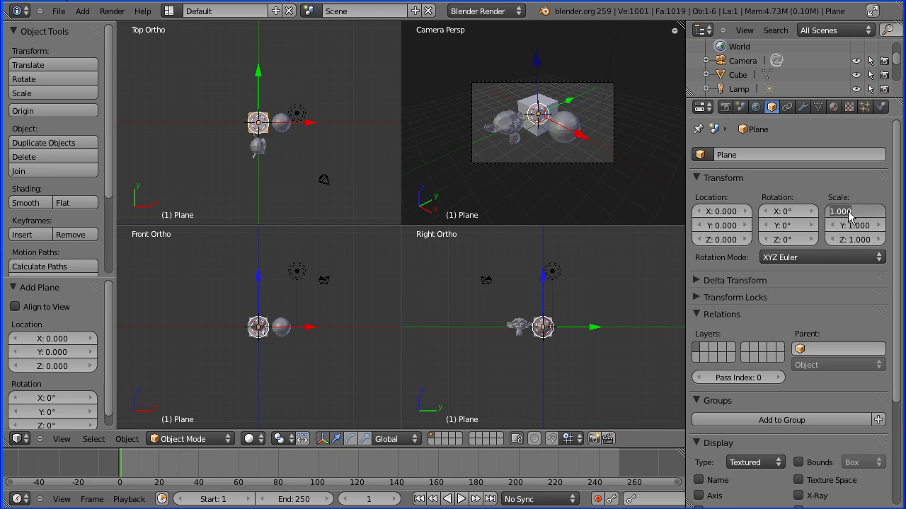
type("10")
key("Return")
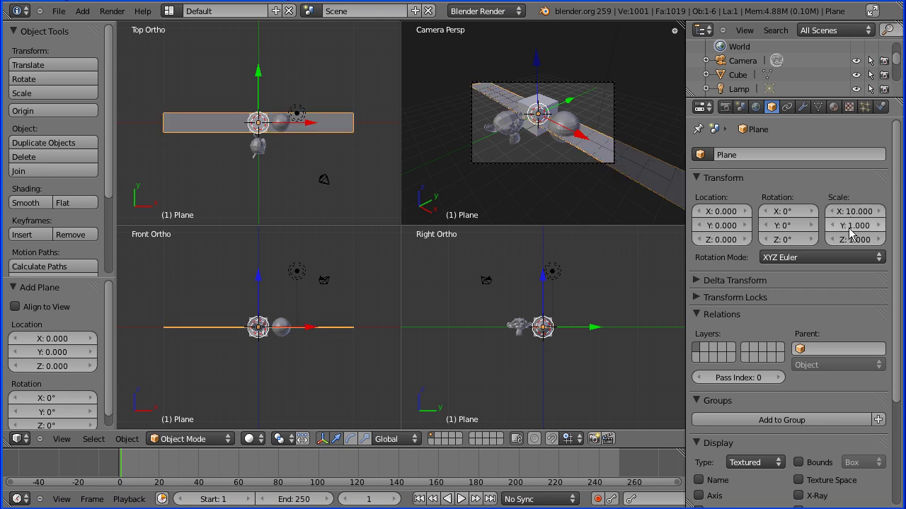
left_click(850, 226)
type("10")
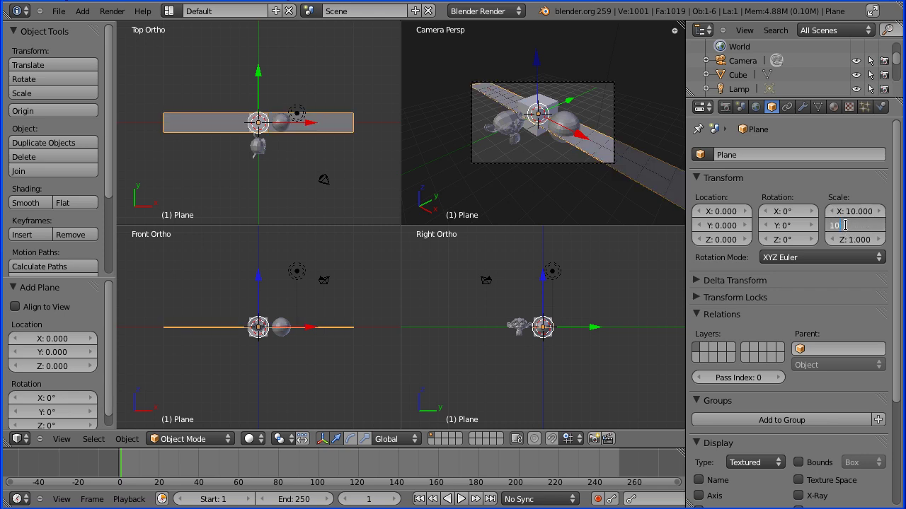
key("Return")
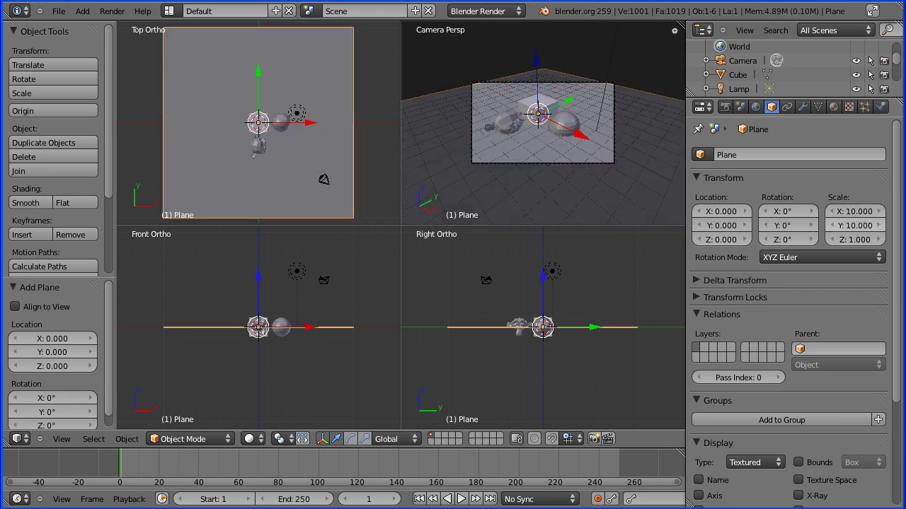
- Set the plane's Z location to -1
left_click(718, 240)
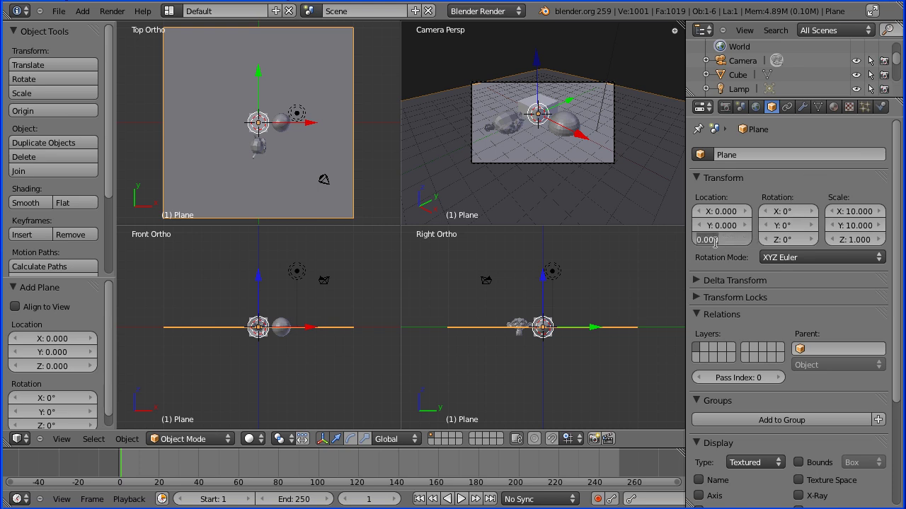
type("-1")
key("Return")
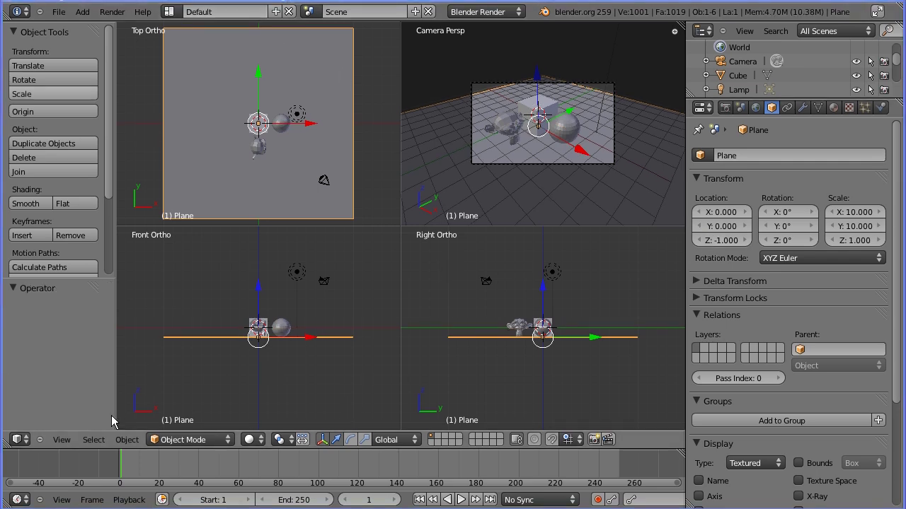
- Select all mesh objects by type and apply smooth shading to them
left_click(95, 440)
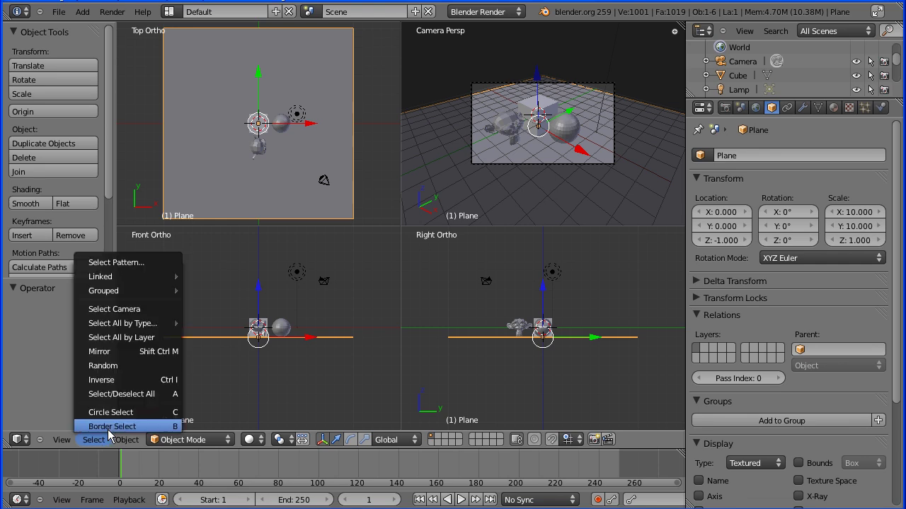
mouse_move(142, 324)
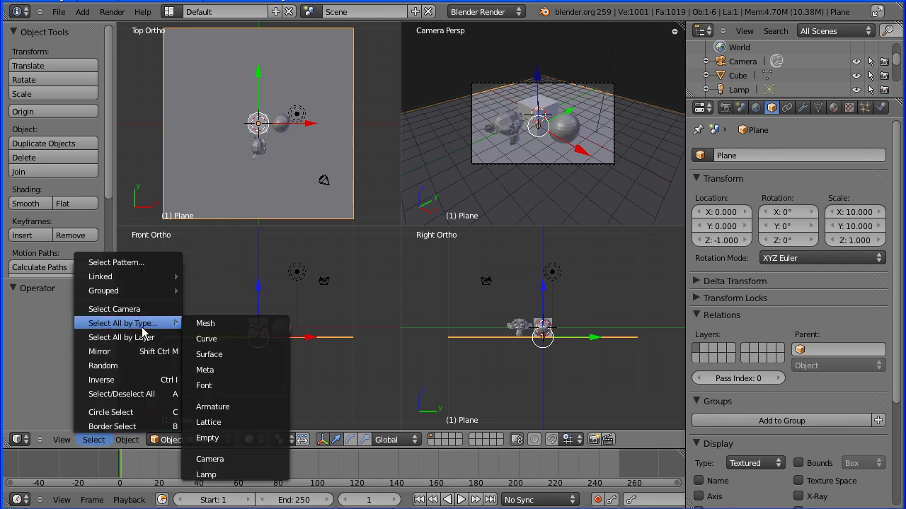
left_click(254, 324)
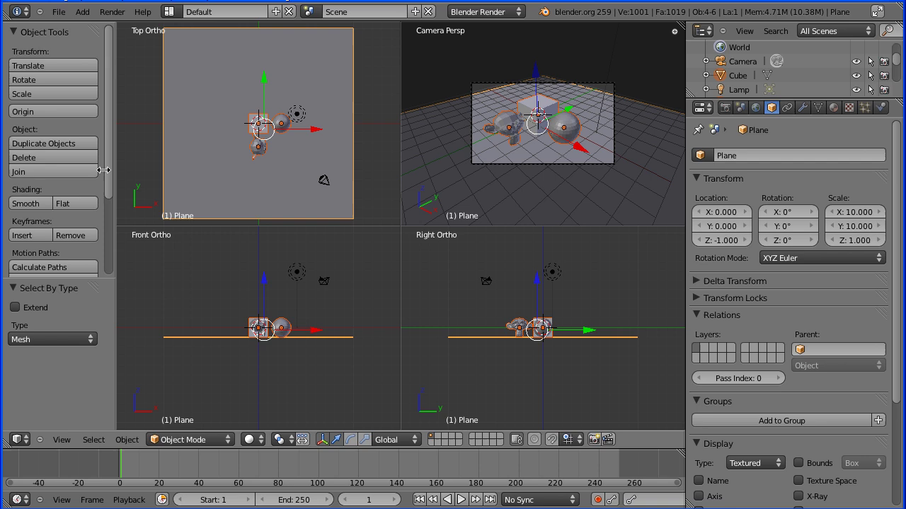
left_click(31, 205)
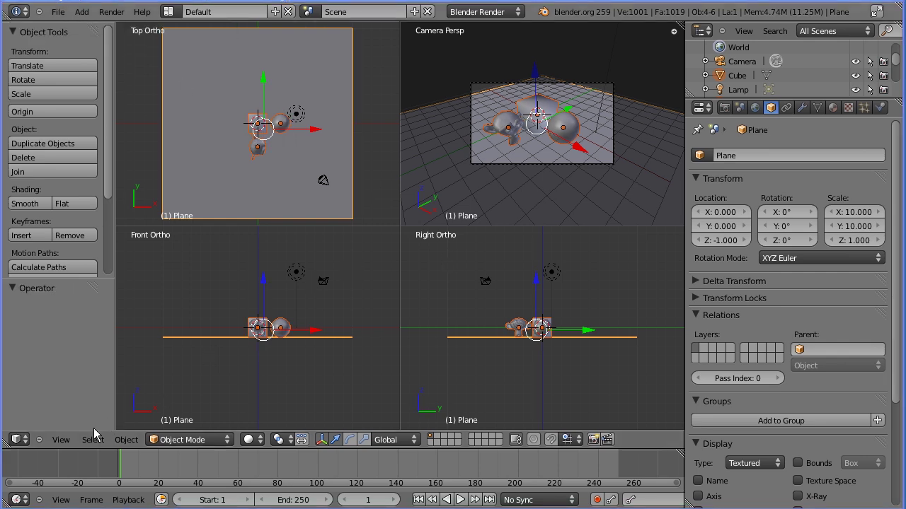
- Turn off the quad view and show the scene through the camera in a single view
left_click(60, 440)
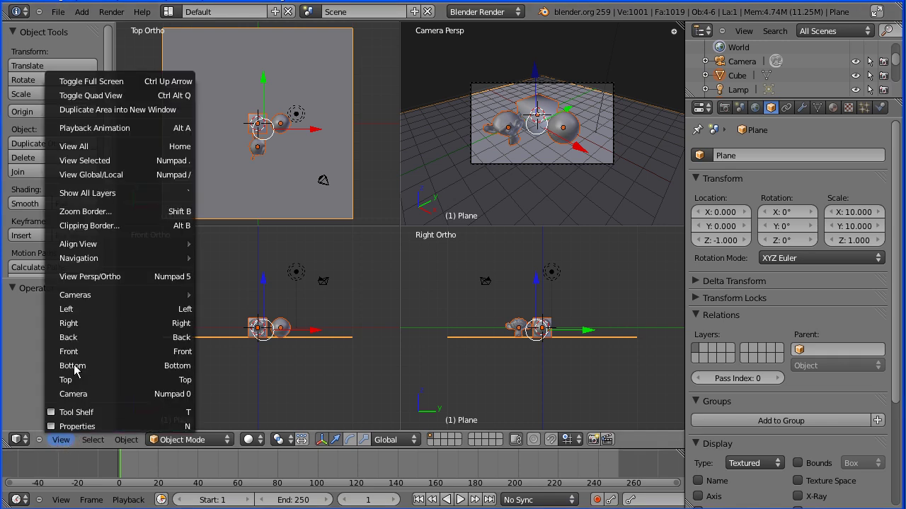
left_click(128, 102)
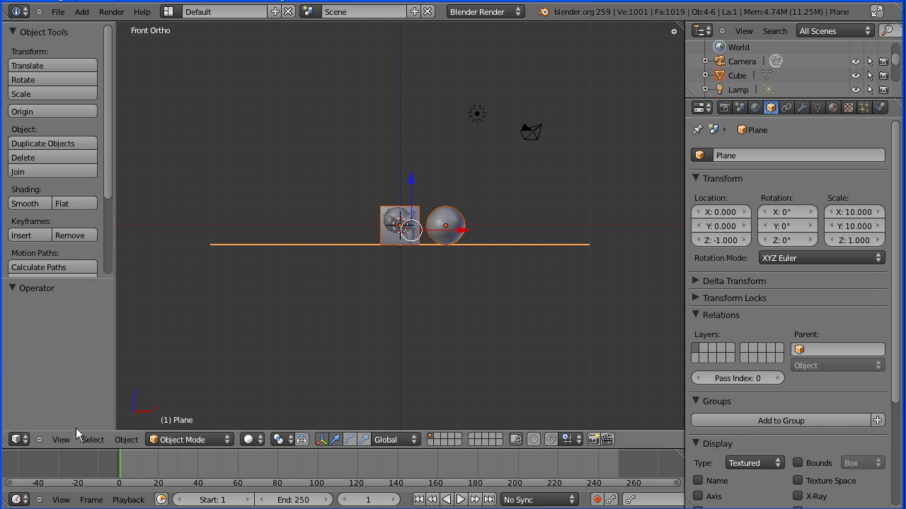
left_click(58, 440)
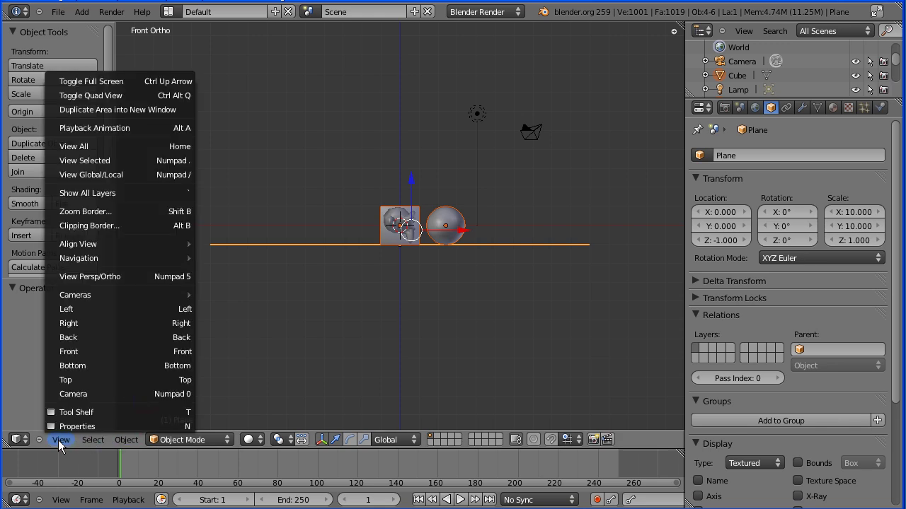
left_click(92, 395)
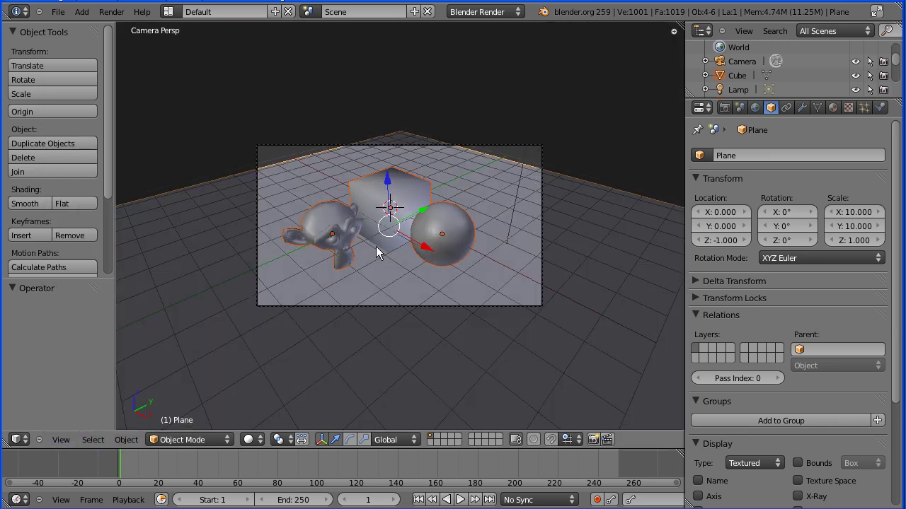
- Rename the cube's existing material as Steel
right_click(322, 230)
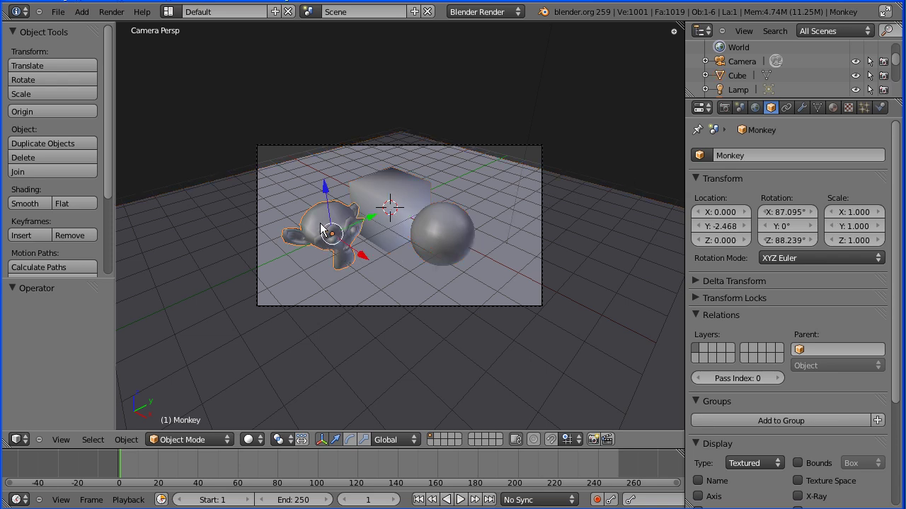
left_click(832, 108)
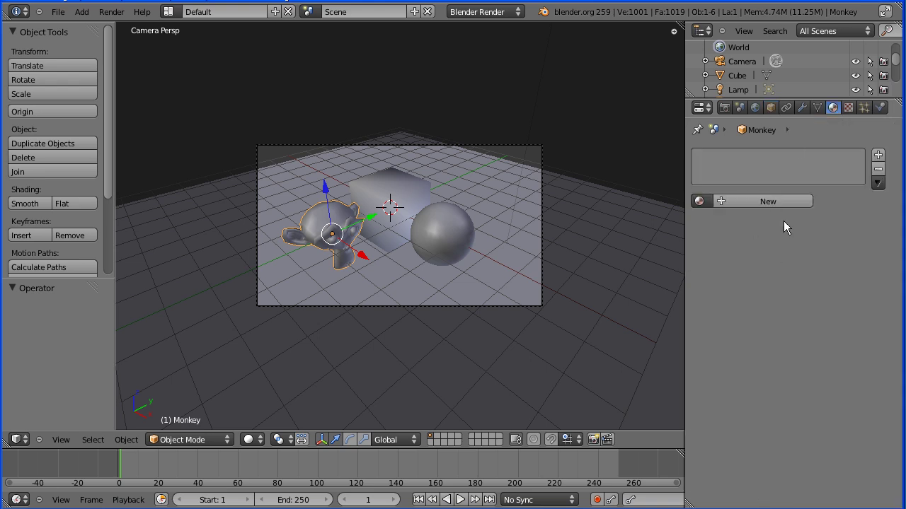
right_click(406, 198)
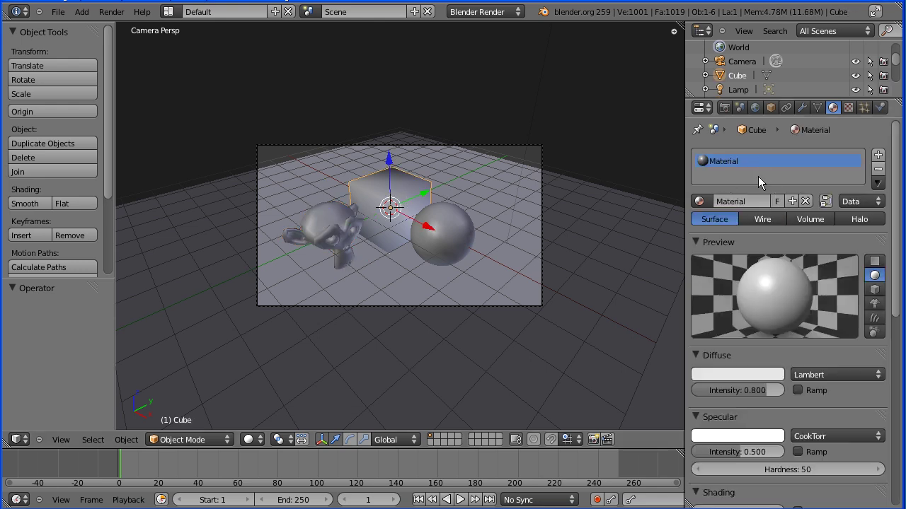
left_click(733, 202)
type("Steel")
key("Return")
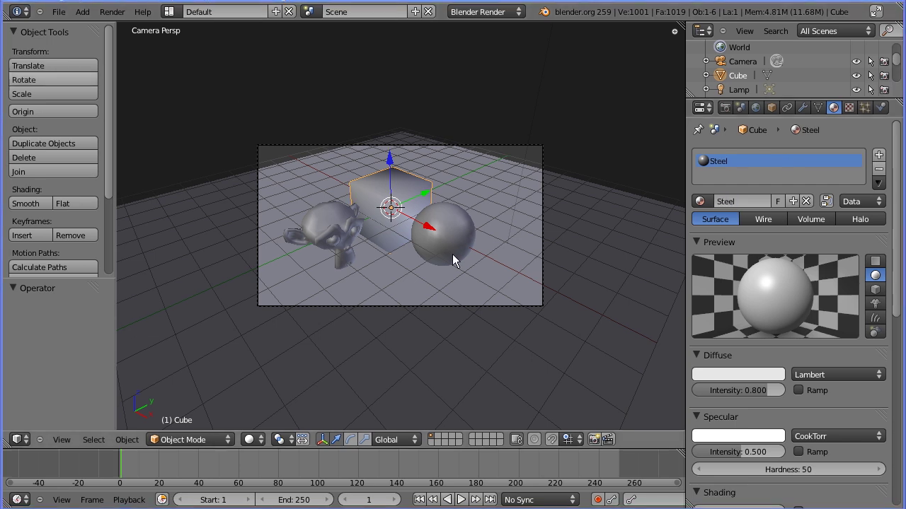
- Add a new material to the plane and name it darkBlue
right_click(497, 284)
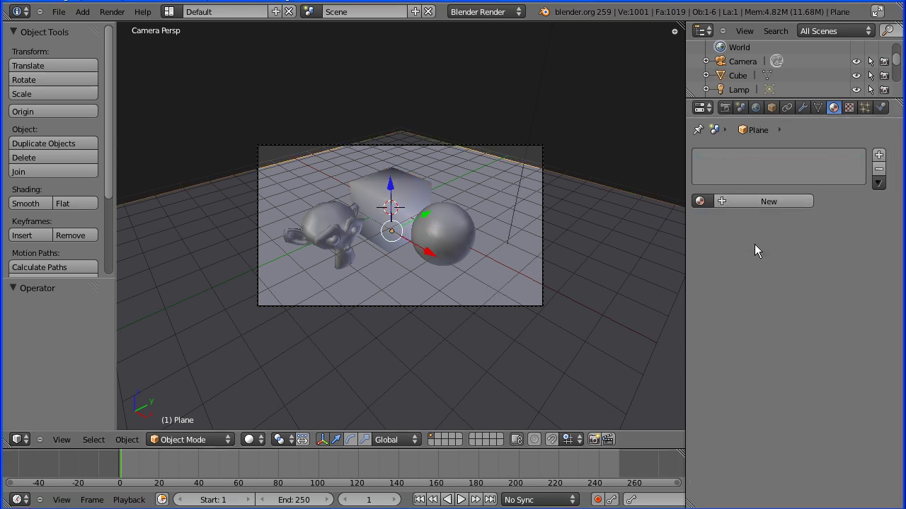
left_click(720, 202)
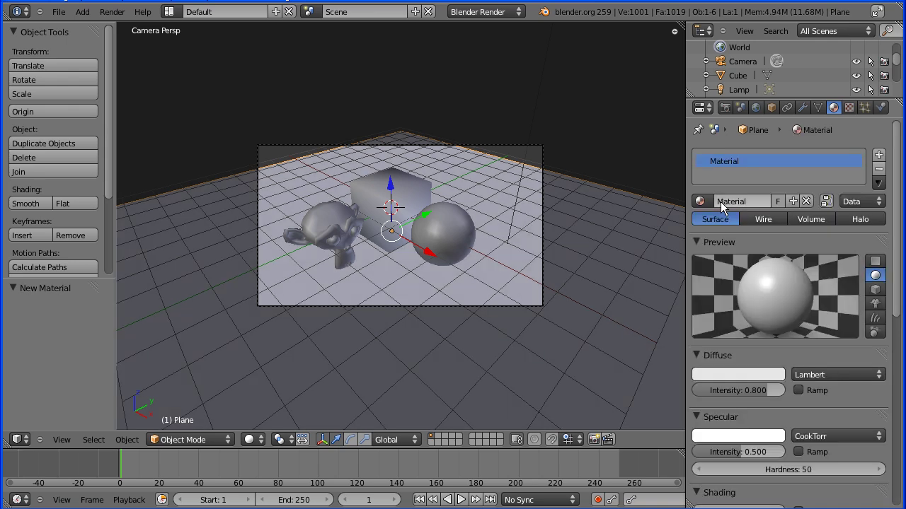
left_click(725, 202)
type("darkBlue")
key("Return")
- Change the darkBlue material's diffuse colour to a saturated blue and darken it
left_click(725, 375)
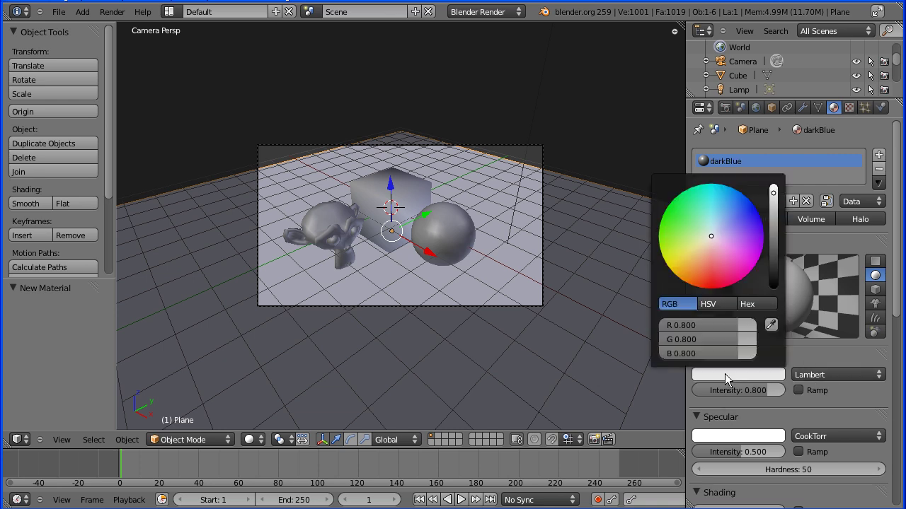
left_click_drag(711, 237, 758, 210)
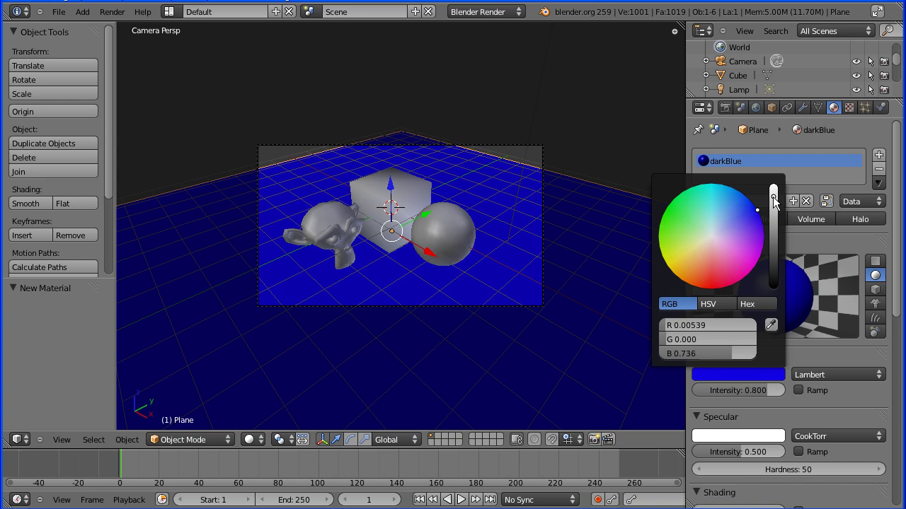
left_click_drag(773, 202, 769, 233)
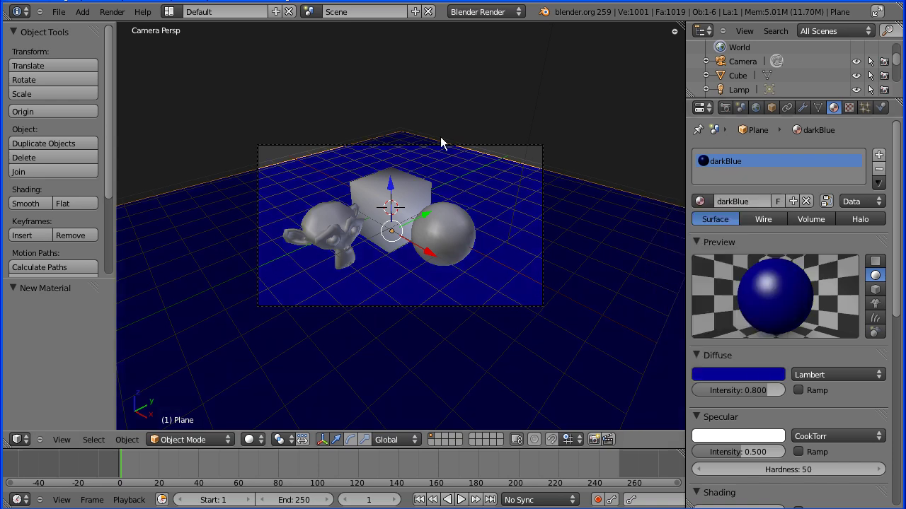
- Assign the existing Steel material to the monkey and to the sphere
right_click(346, 240)
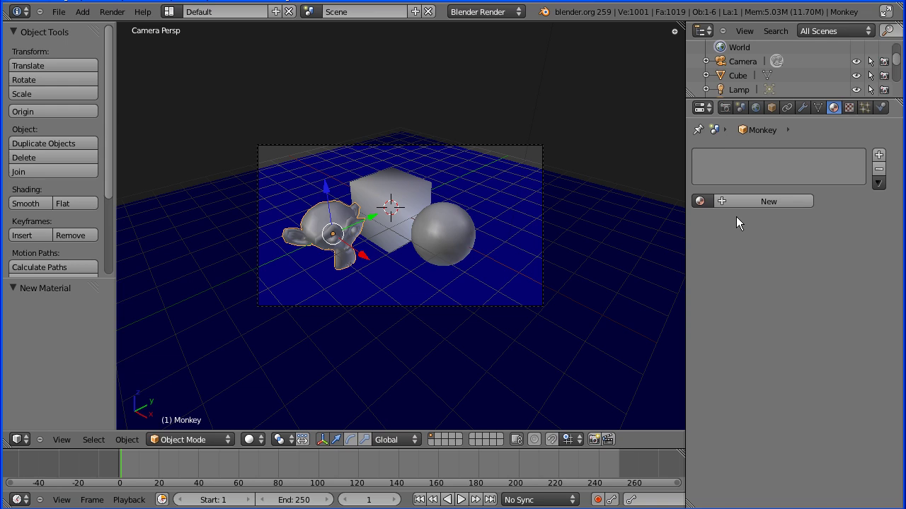
left_click(700, 201)
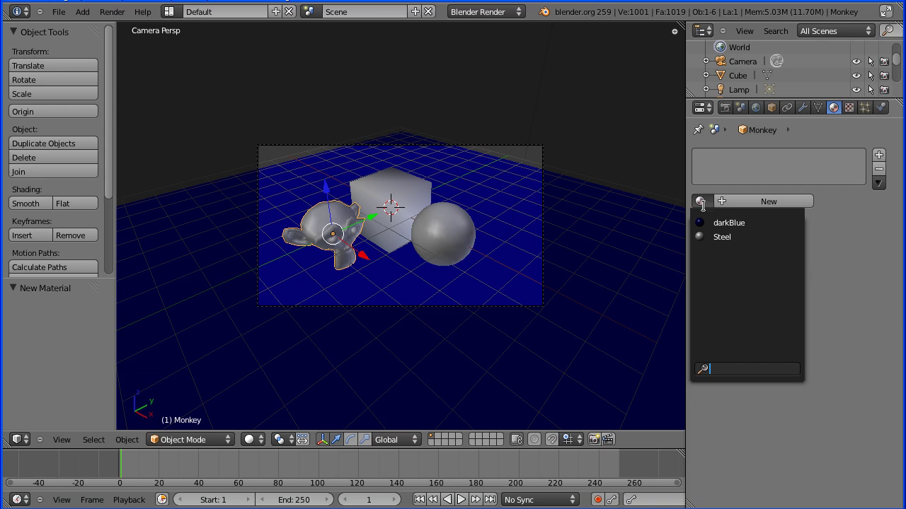
left_click(722, 237)
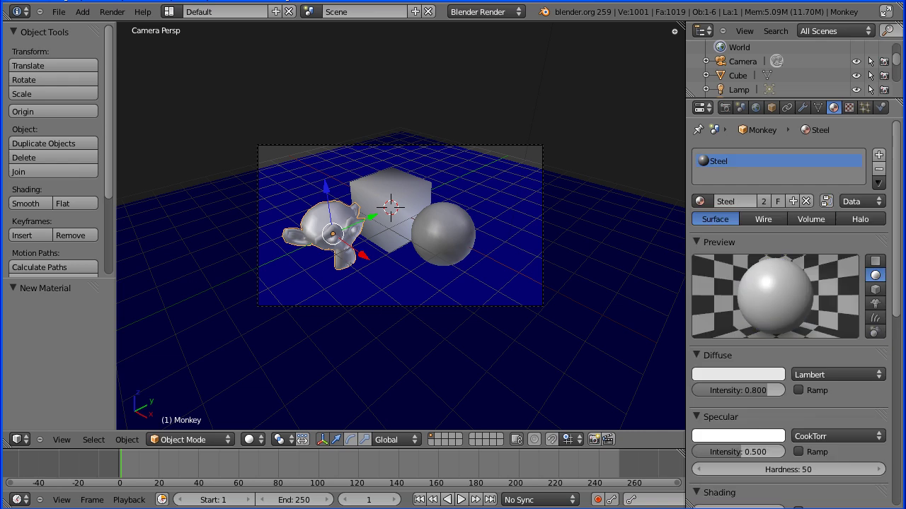
right_click(446, 238)
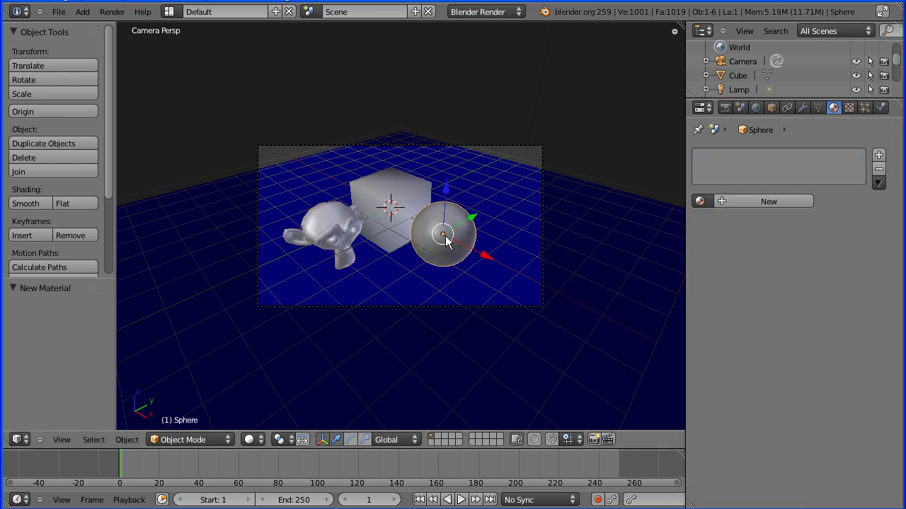
left_click(700, 202)
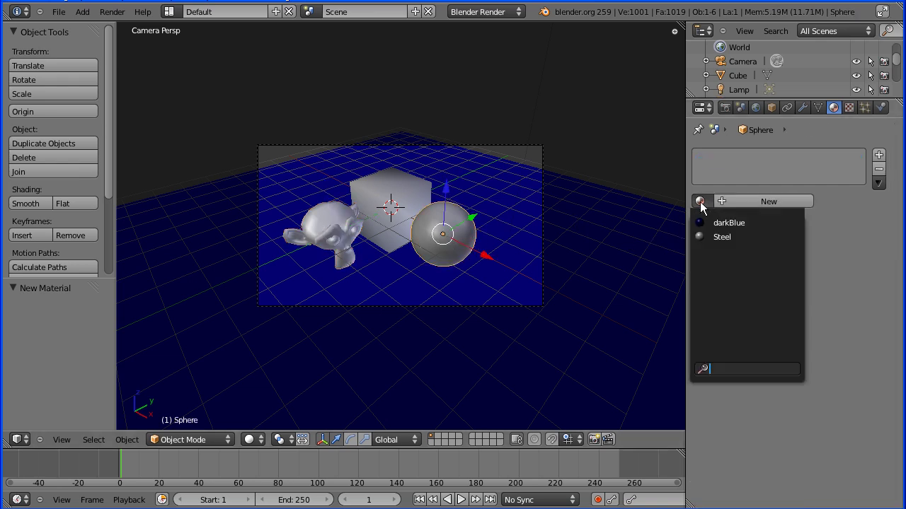
left_click(722, 237)
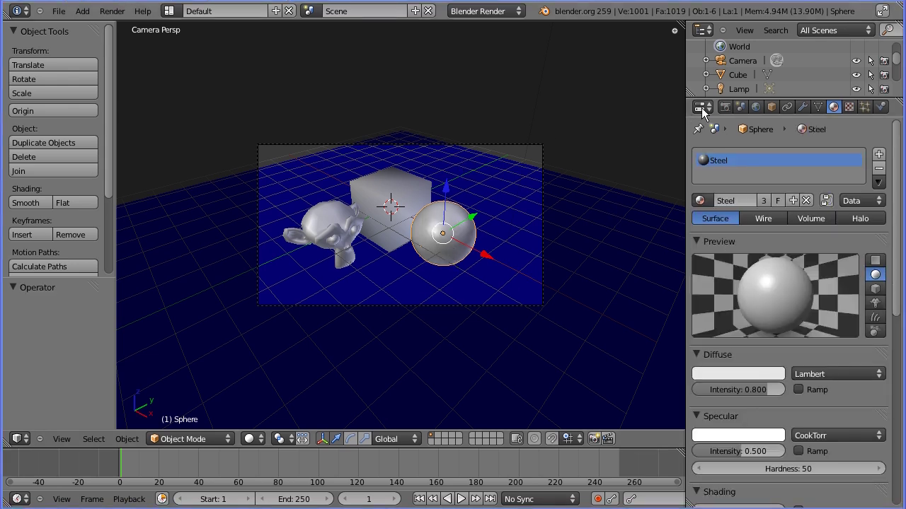
- Render a still image of the scene and return to the sphere's material settings
left_click(726, 110)
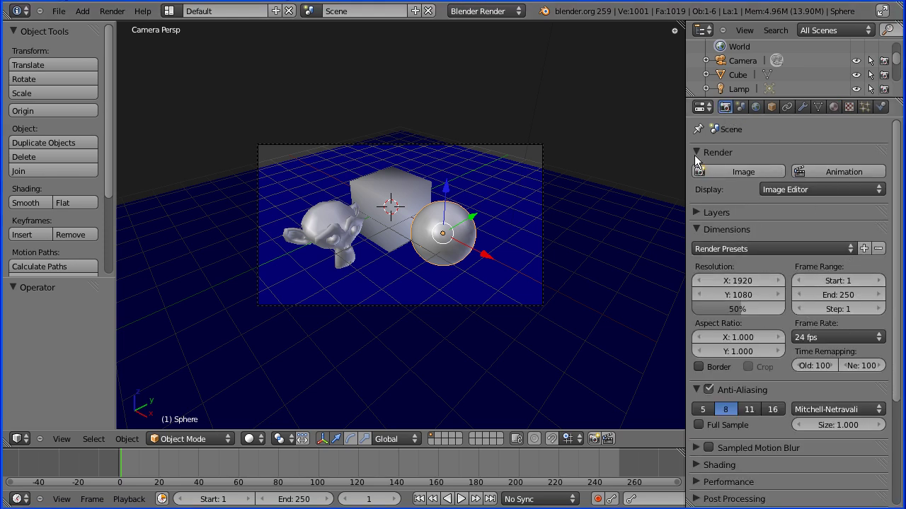
left_click(738, 171)
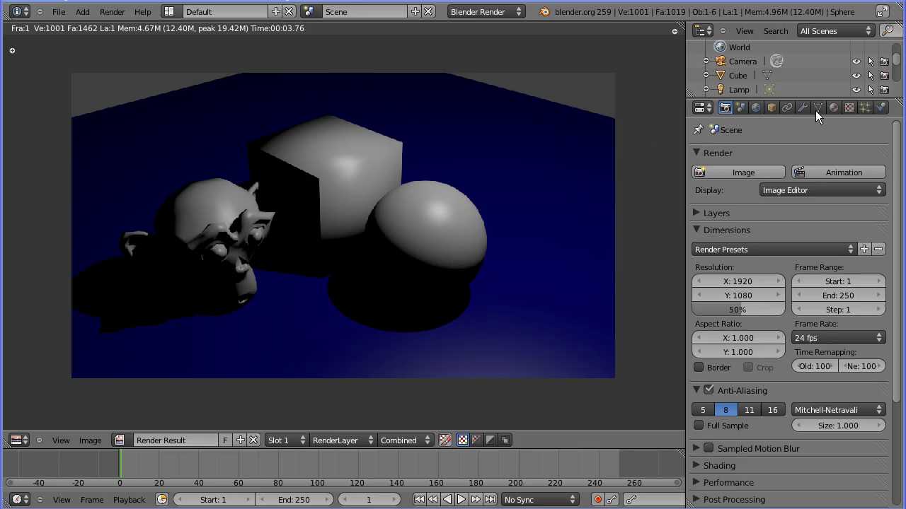
left_click(835, 107)
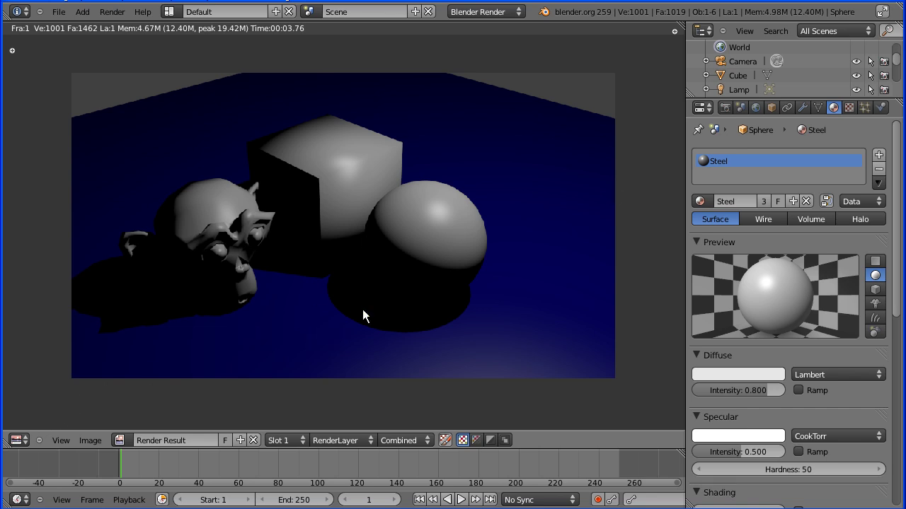
- Start opening an image in the UV/Image Editor and browse to the folder G:\blender\images\metals
left_click(18, 439)
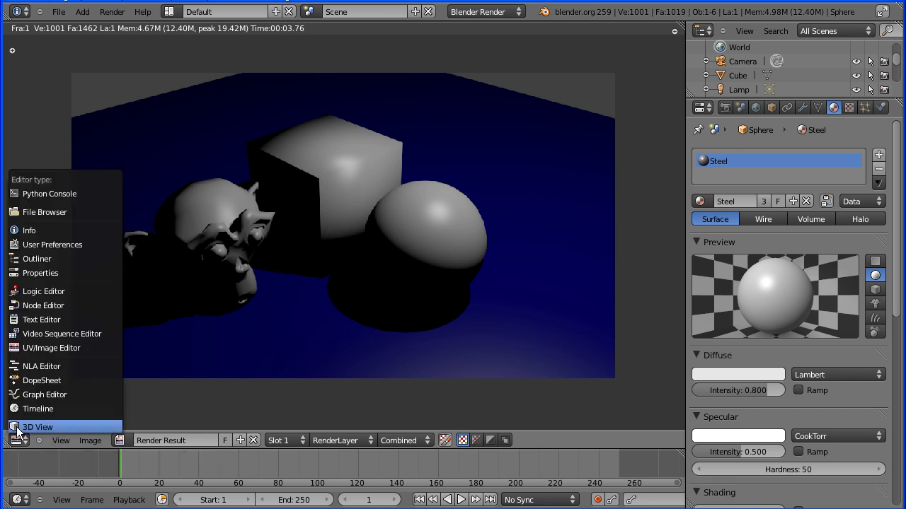
left_click(101, 346)
left_click(92, 440)
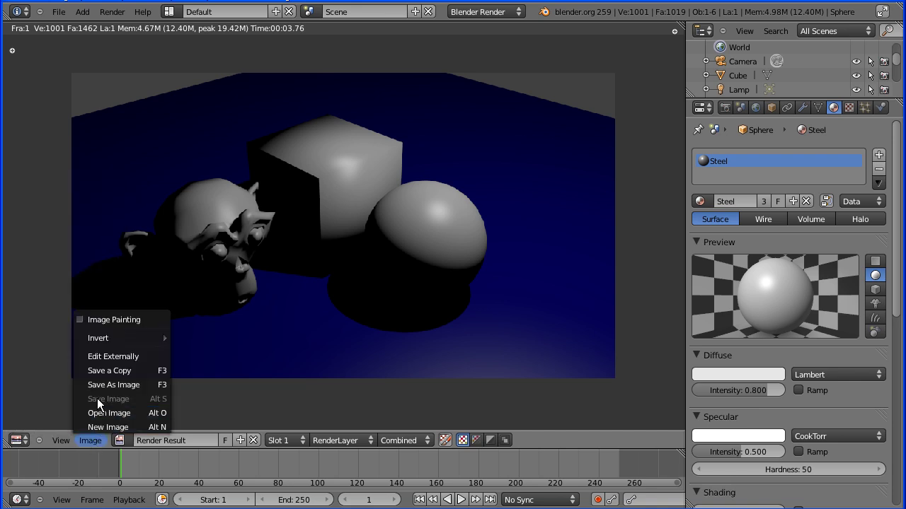
left_click(125, 414)
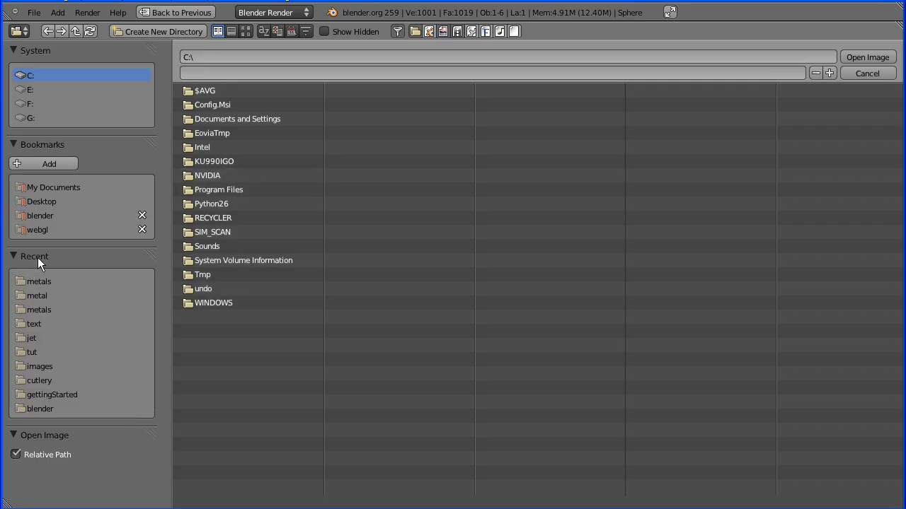
left_click(40, 216)
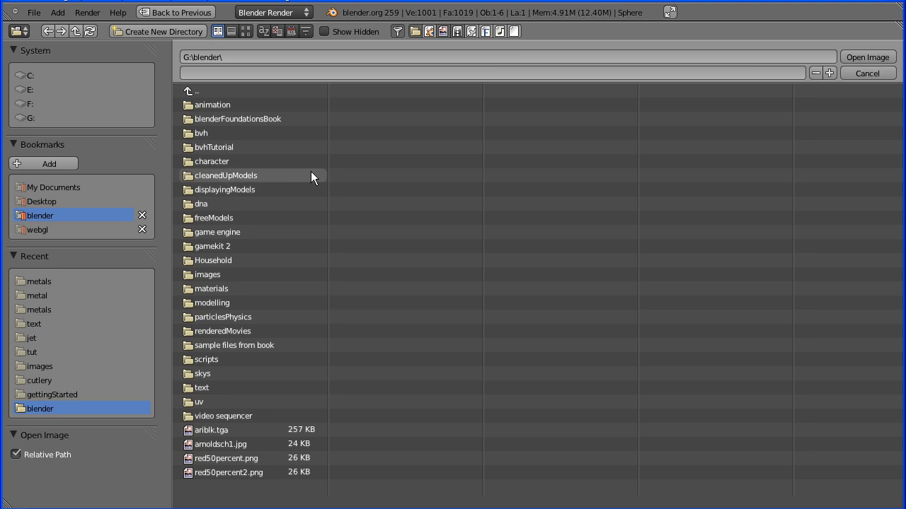
left_click(207, 275)
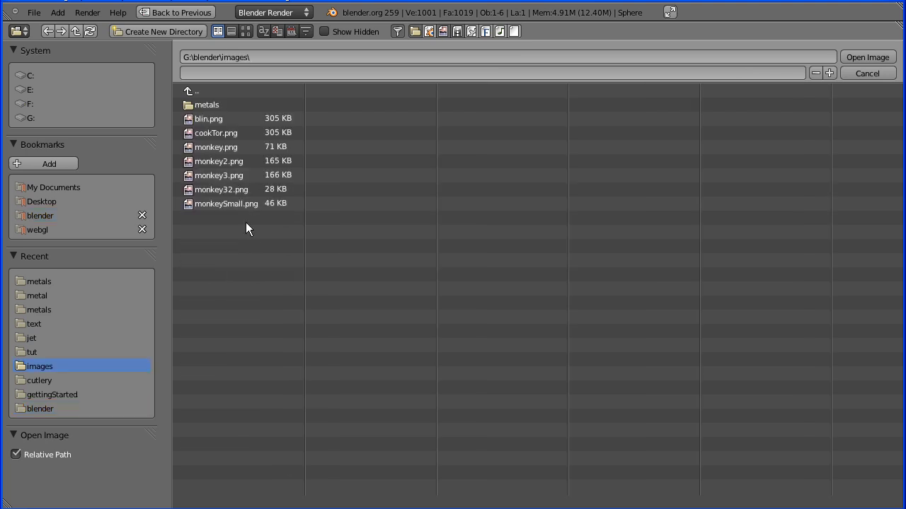
left_click(208, 105)
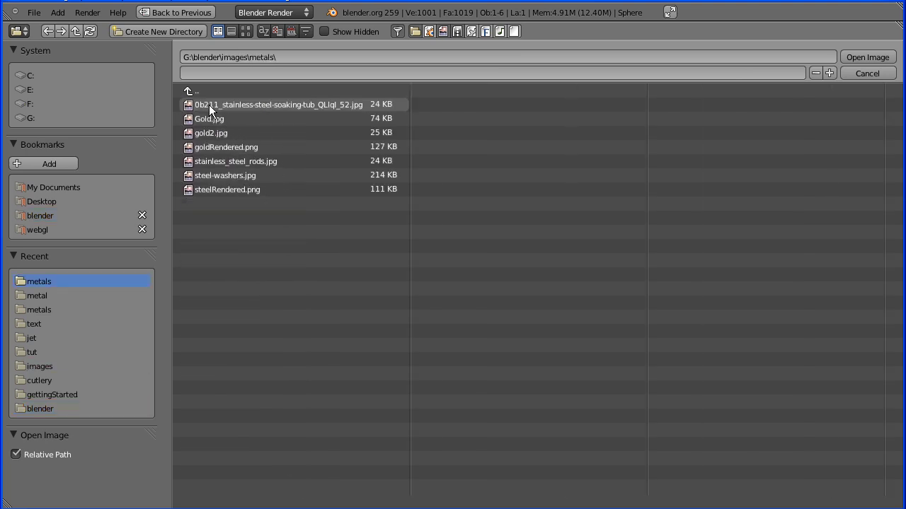
- Display the files as thumbnails and open the stainless-steel soaking tub reference image
left_click(245, 32)
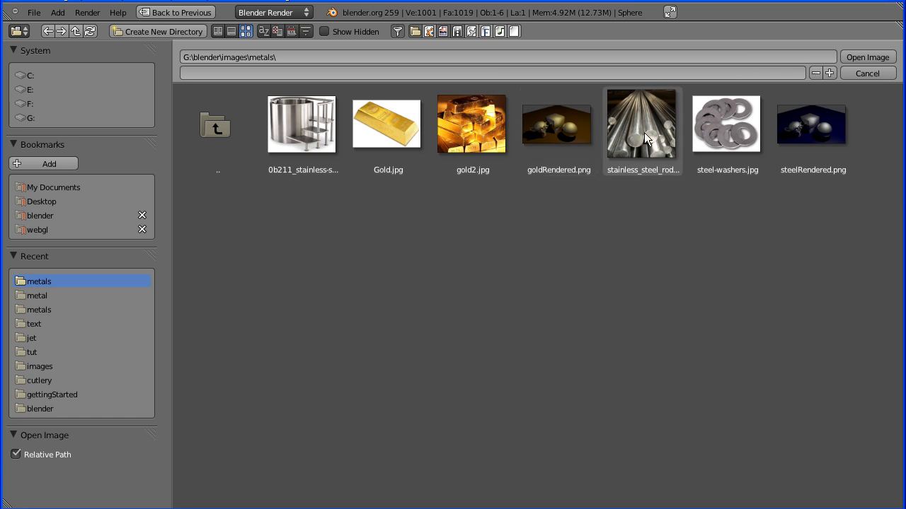
left_click(305, 140)
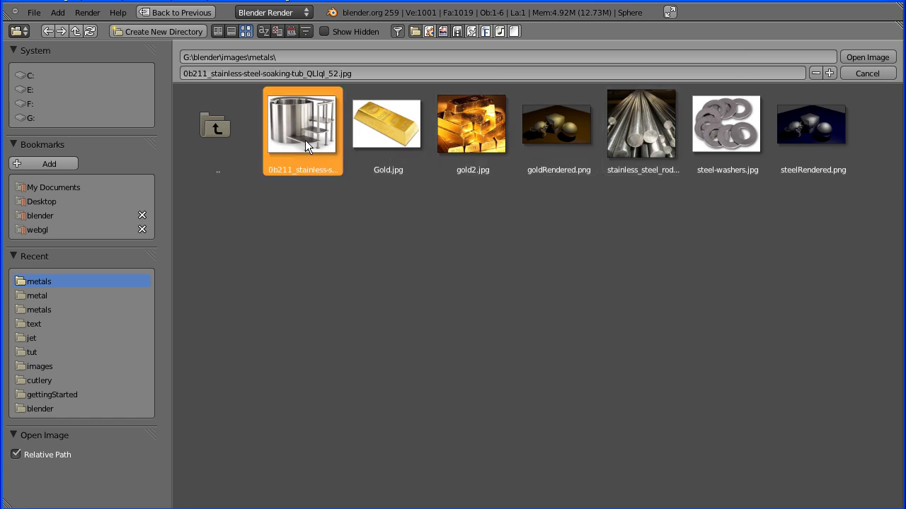
left_click(870, 59)
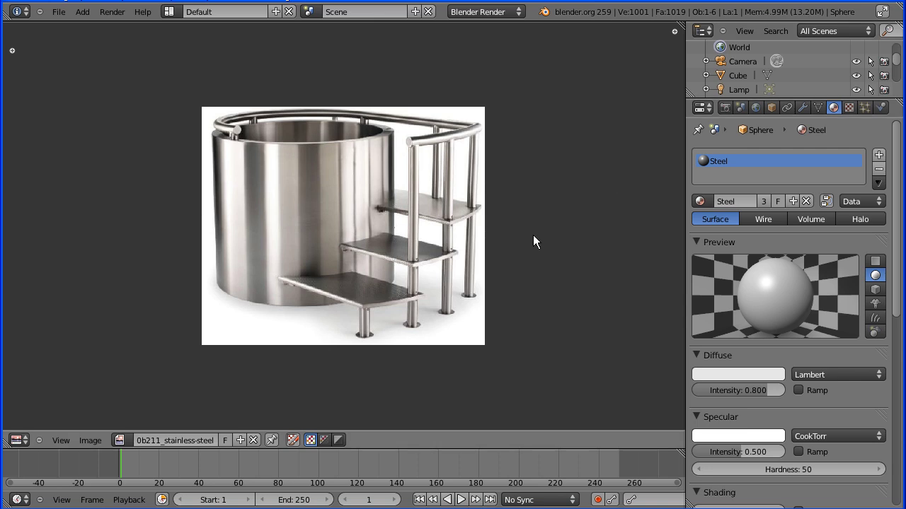
- Open the reference image steel-washers.jpg from the metals folder and view the whole picture
left_click(92, 441)
left_click(103, 415)
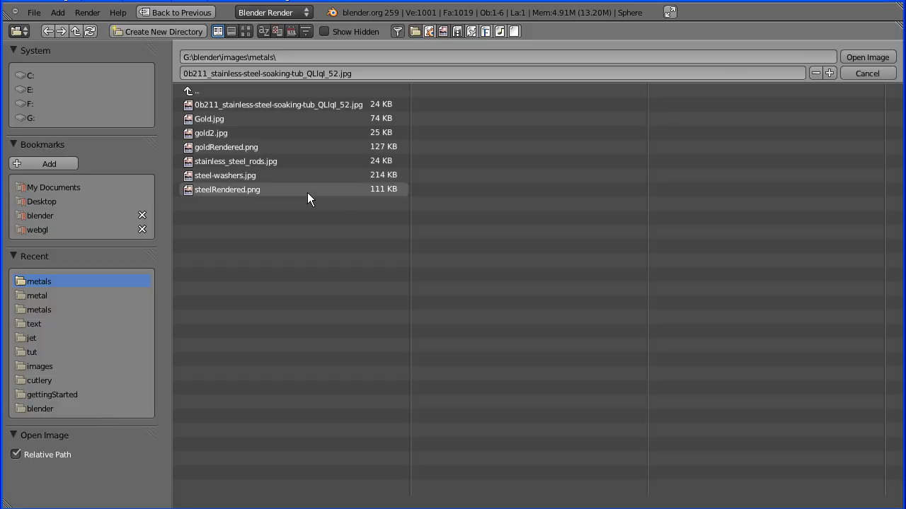
left_click(225, 177)
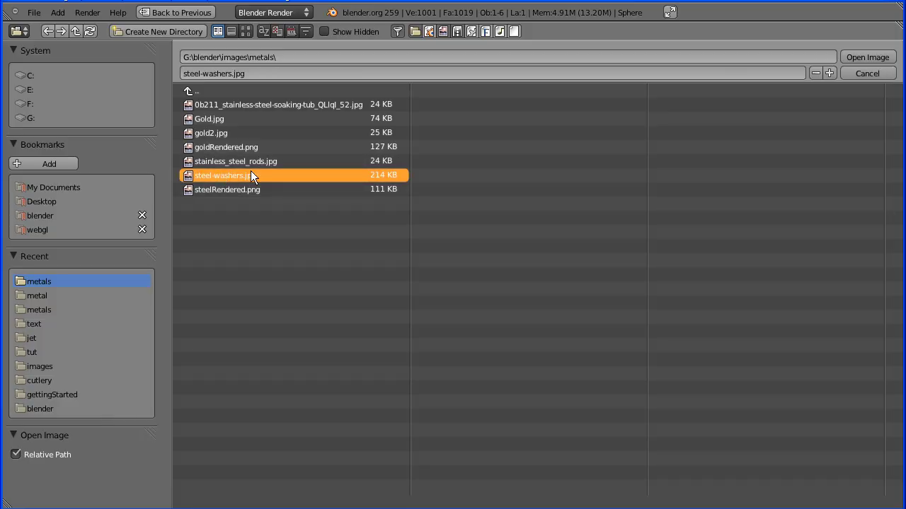
left_click(867, 57)
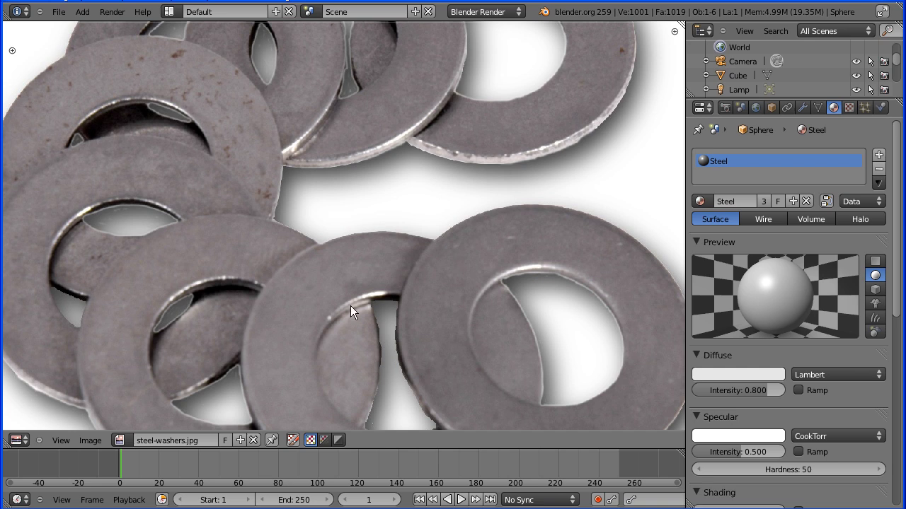
scroll(343, 250, "down", 2)
scroll(336, 235, "up", 1)
scroll(335, 236, "down", 1)
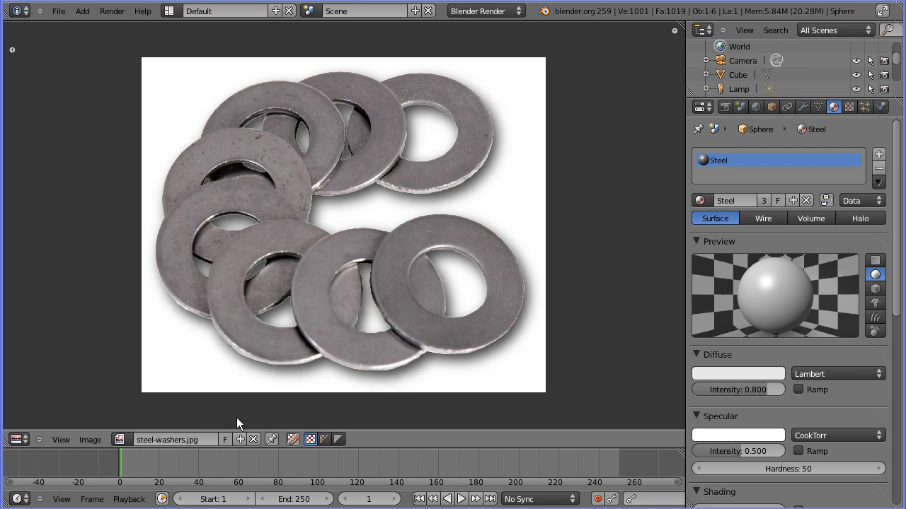
- Show the stainless-steel tub reference image and sample the Steel material's diffuse colour from a dark streak on the tub
left_click(120, 440)
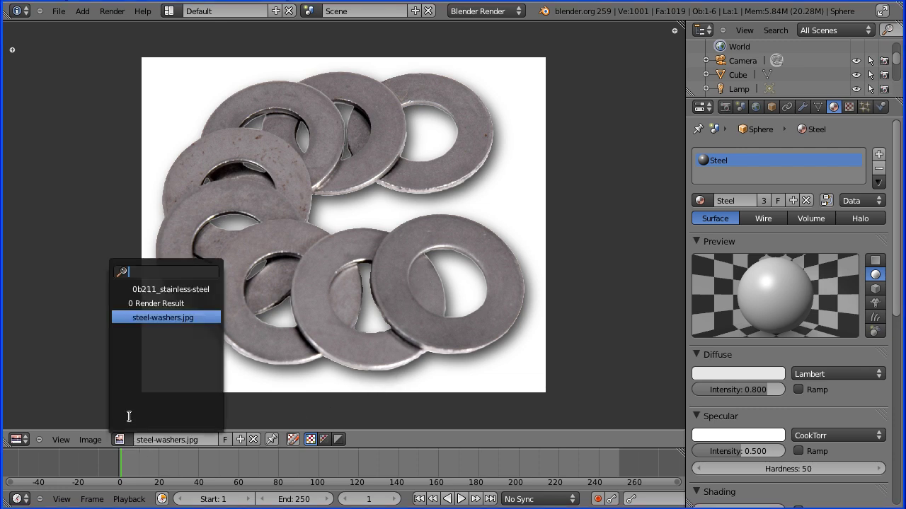
left_click(152, 290)
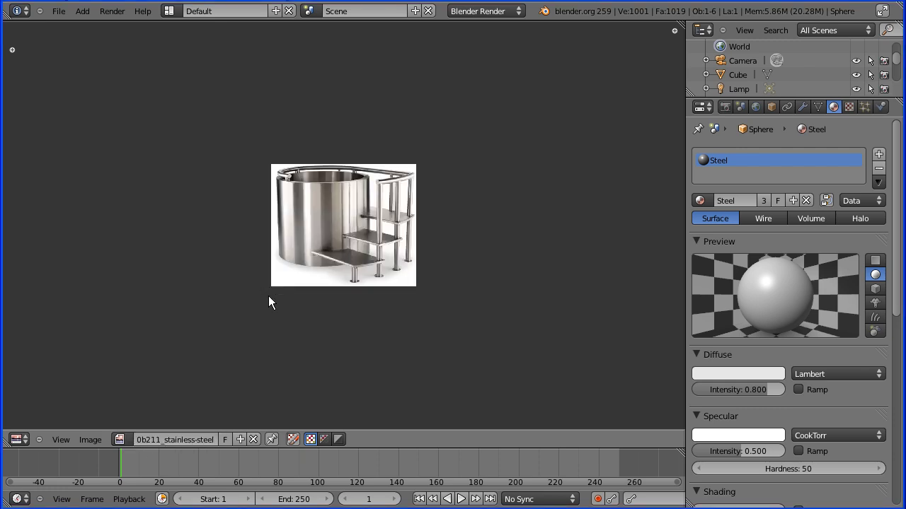
scroll(297, 337, "up", 4)
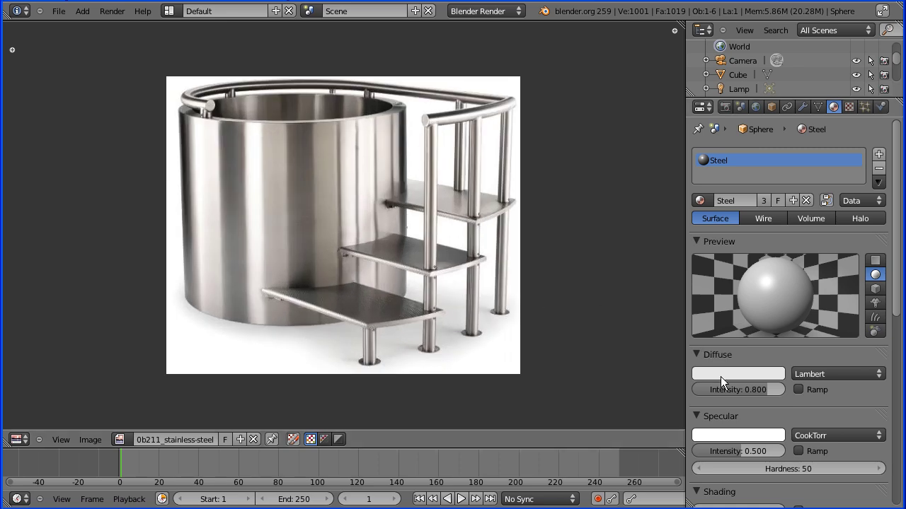
left_click(722, 375)
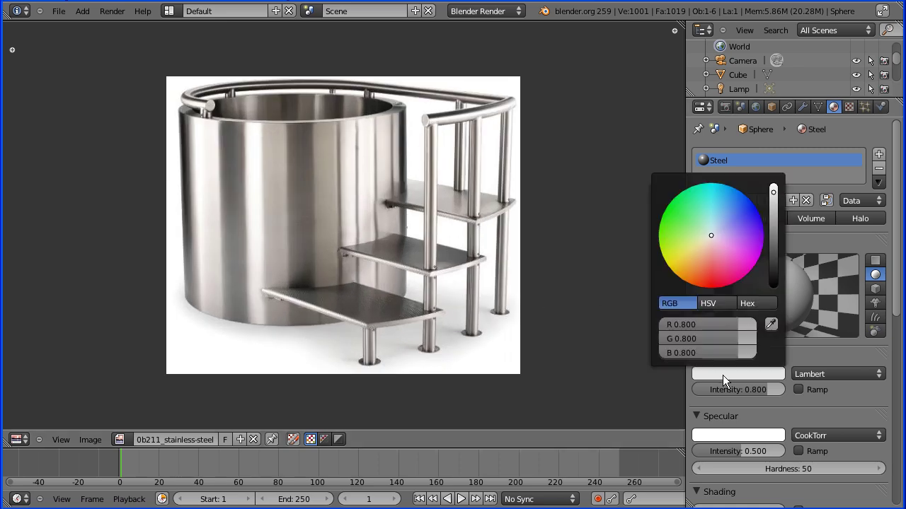
left_click(772, 324)
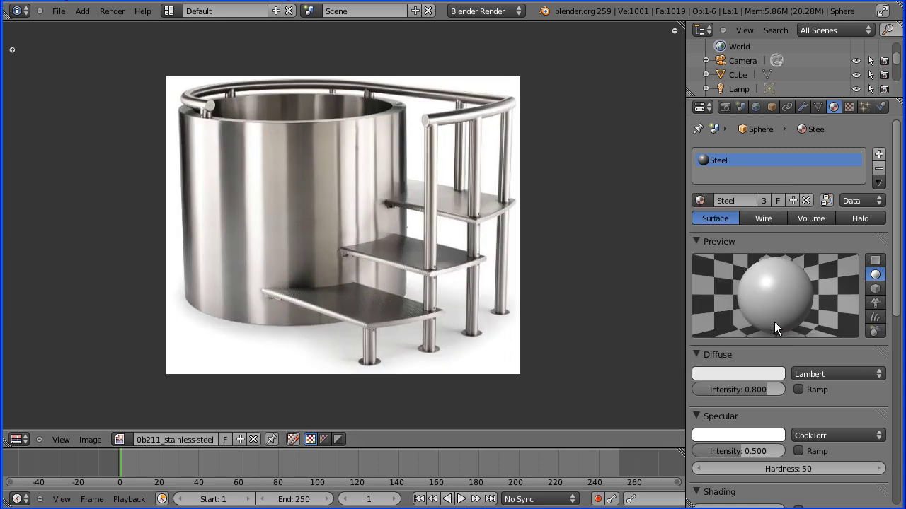
left_click(300, 201)
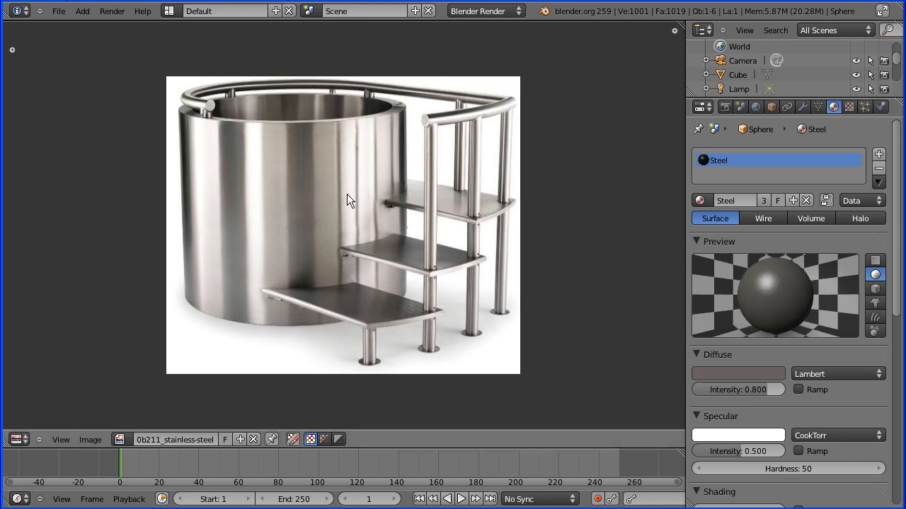
- Resample the Steel diffuse colour from a lighter area of the tub's side and check its RGB values
left_click(721, 373)
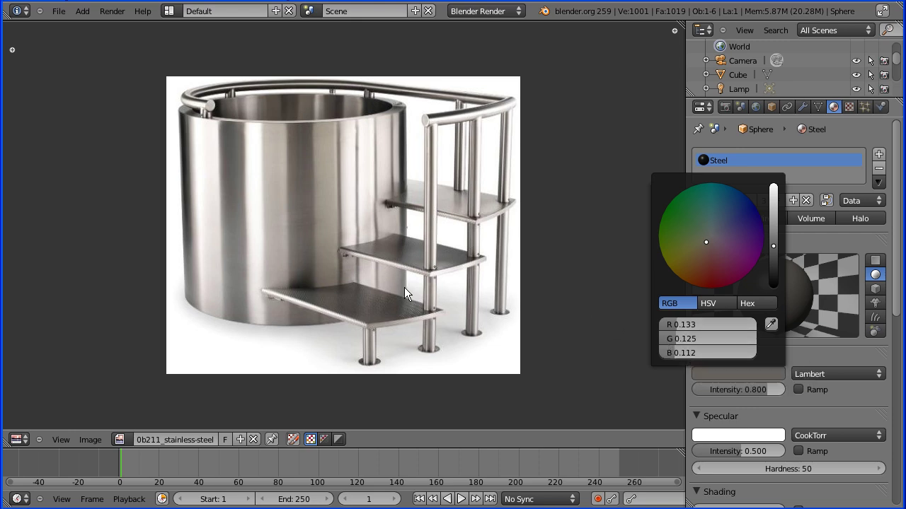
left_click(770, 325)
left_click(278, 206)
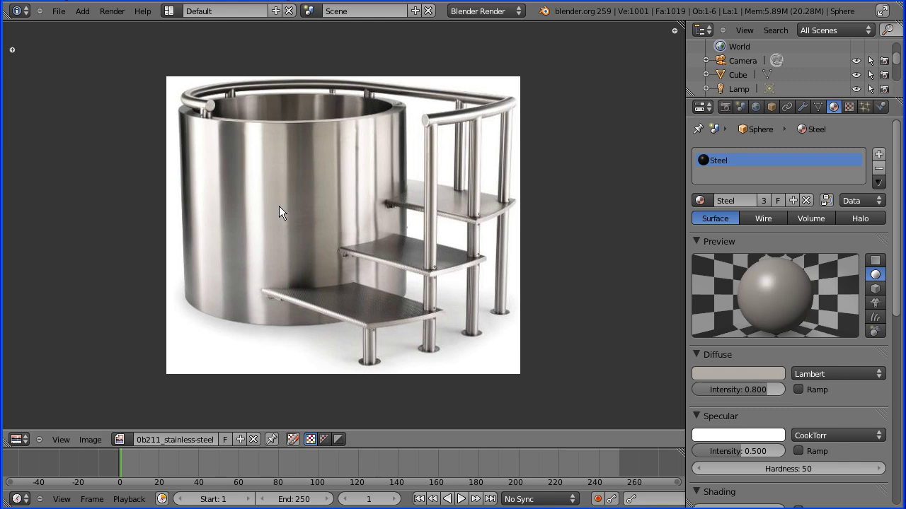
left_click(734, 372)
- Switch the reference image to steel-washers.jpg and sample the Steel diffuse colour from the lower middle washer
left_click(120, 439)
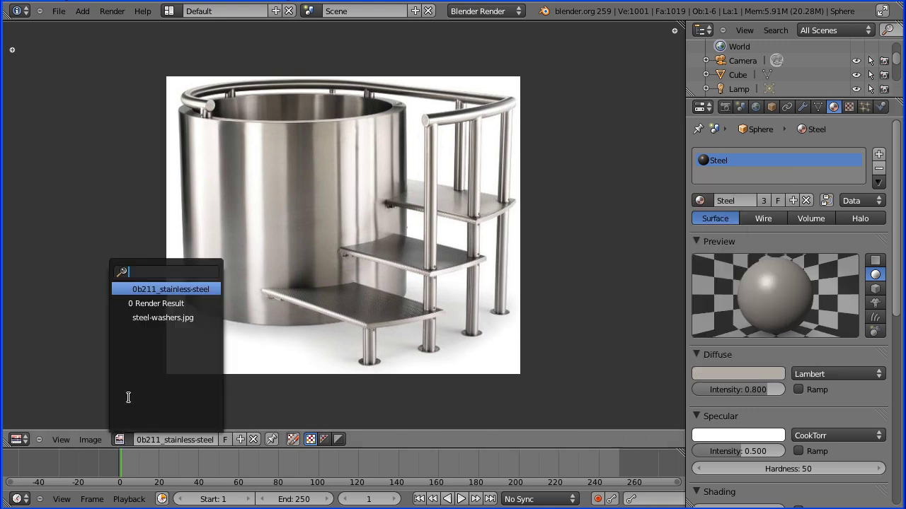
left_click(148, 318)
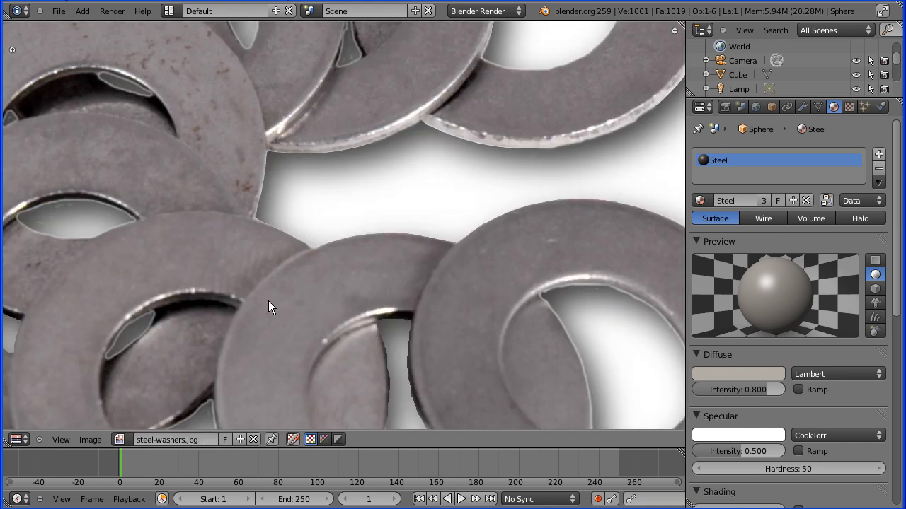
key("Home")
scroll(545, 270, "down", 2)
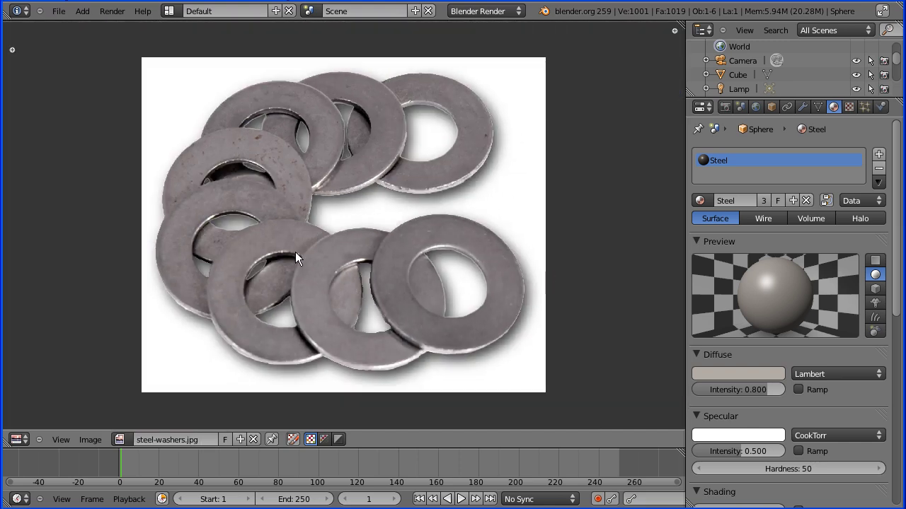
left_click(720, 374)
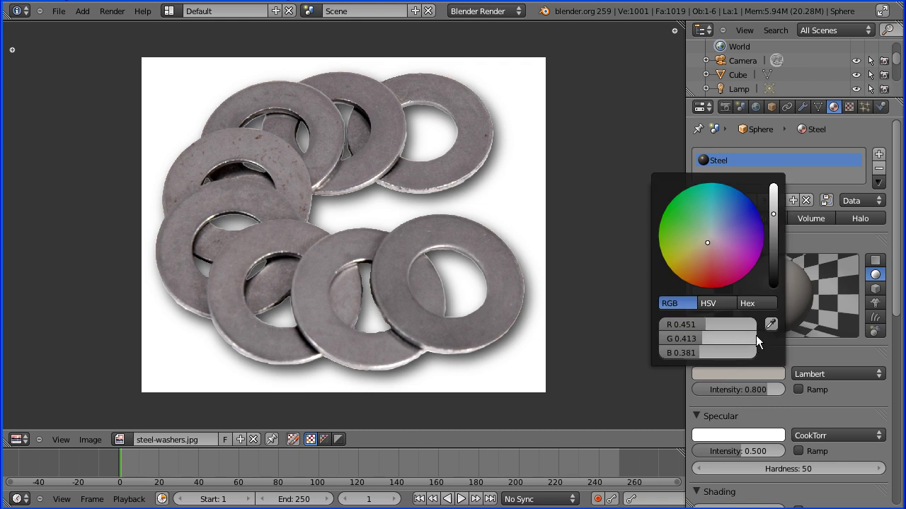
left_click(772, 323)
left_click(329, 315)
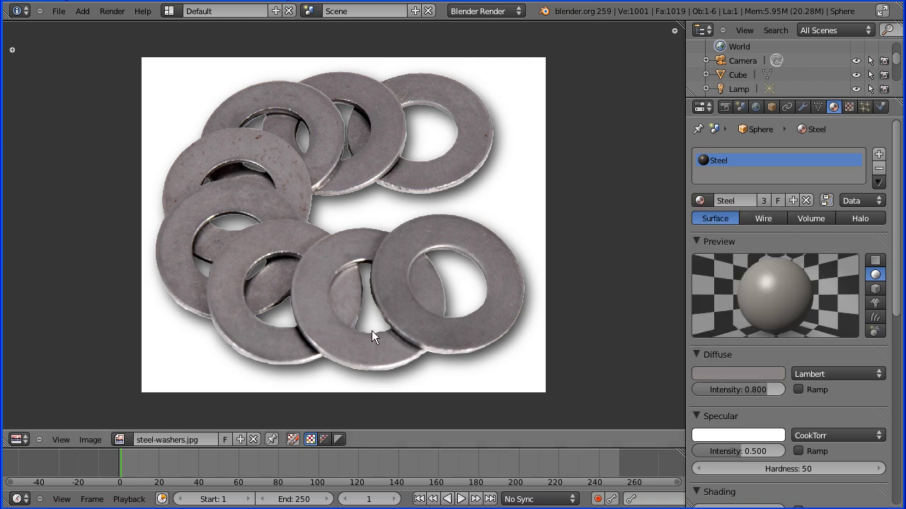
- Resample the Steel diffuse colour from a darker washer at the lower left of the washers photo
left_click(740, 370)
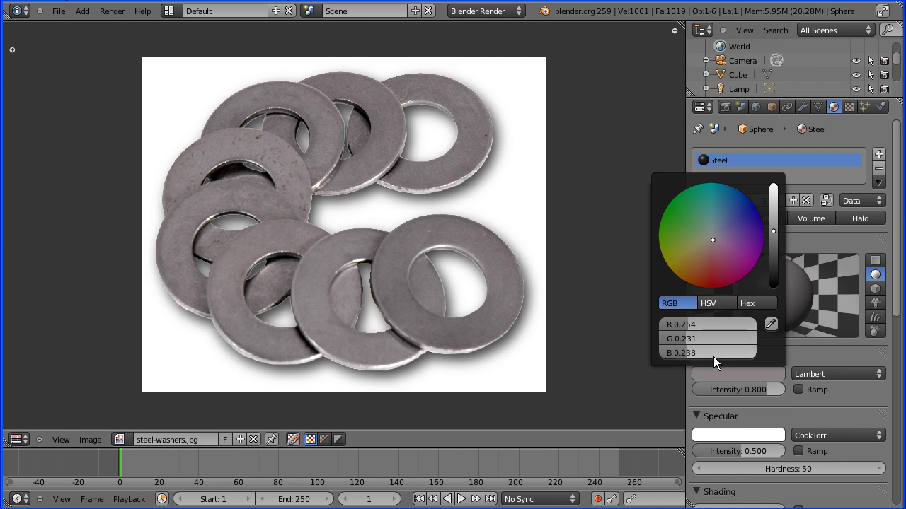
left_click(771, 323)
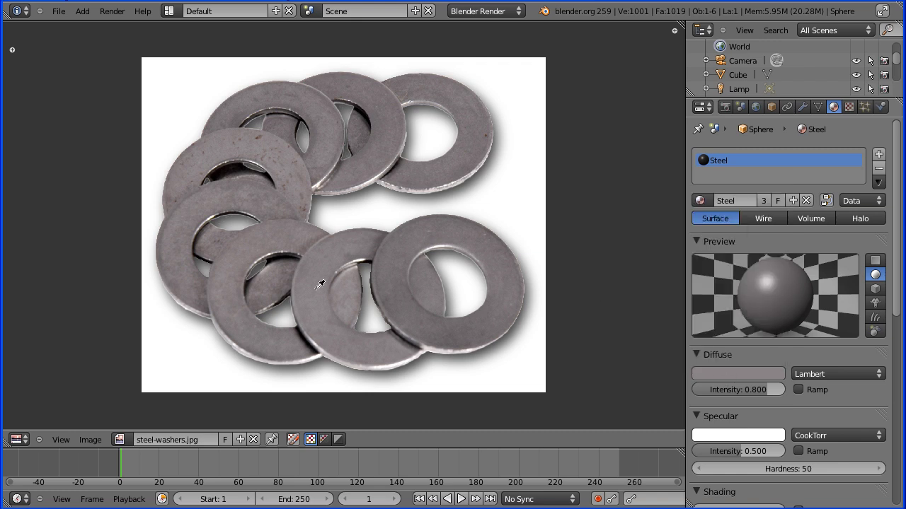
left_click(240, 258)
- Set the Steel diffuse colour to a neutral dark grey with R, G and B all at 0.2
left_click(729, 368)
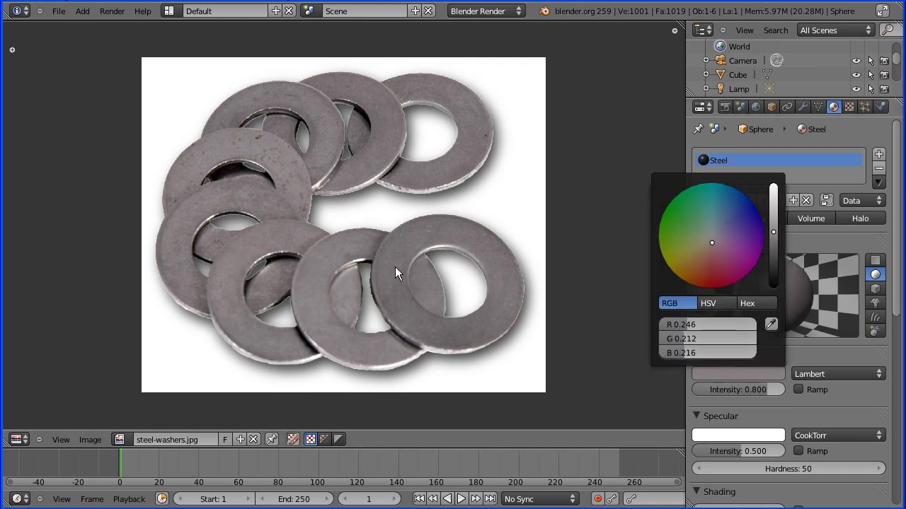
left_click(690, 325)
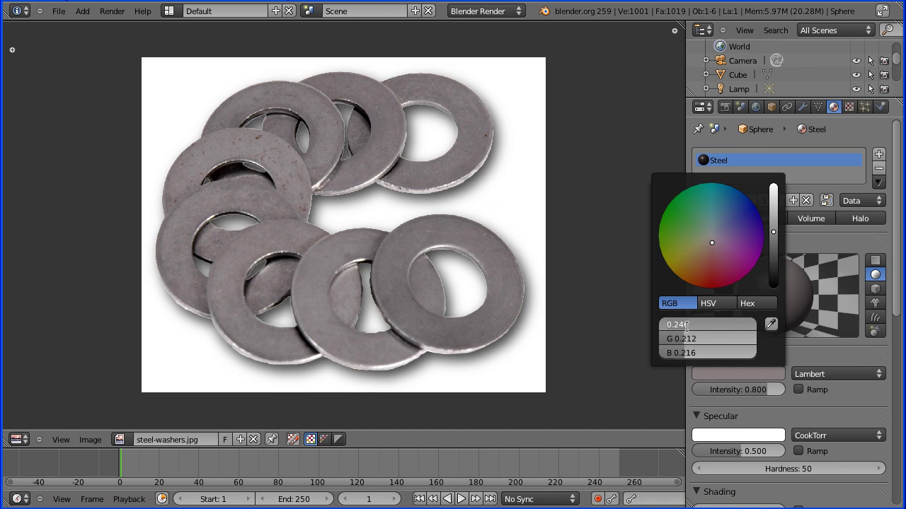
key("BackSpace")
type(".2")
key("Return")
left_click(690, 339)
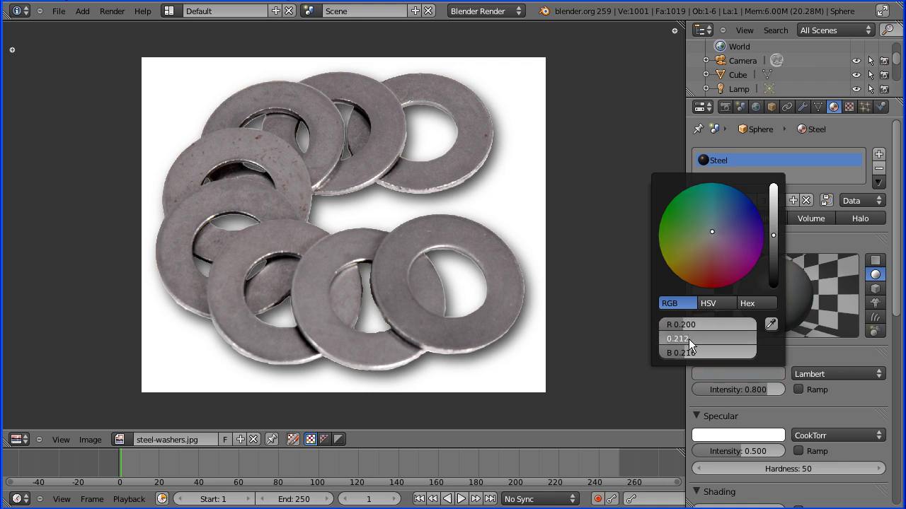
key("BackSpace")
type("0.2")
key("Return")
left_click(696, 357)
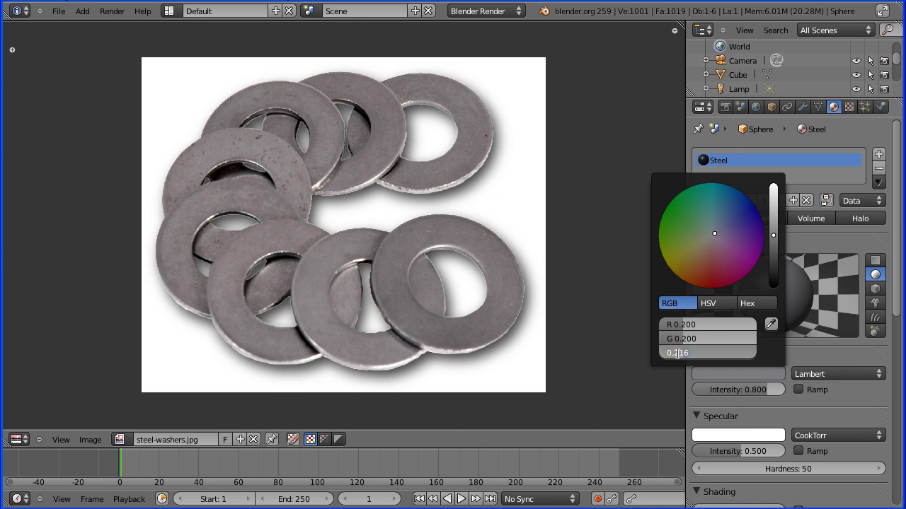
key("BackSpace")
type(".2")
key("Return")
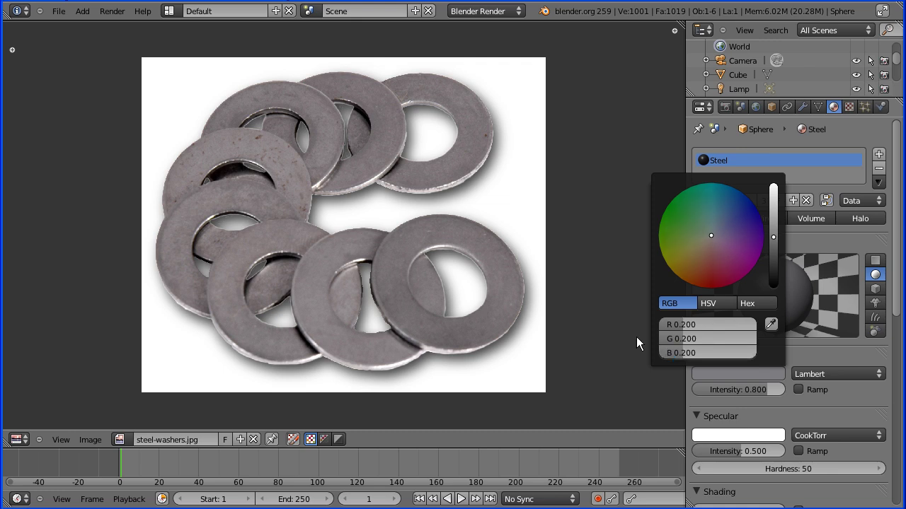
left_click(800, 354)
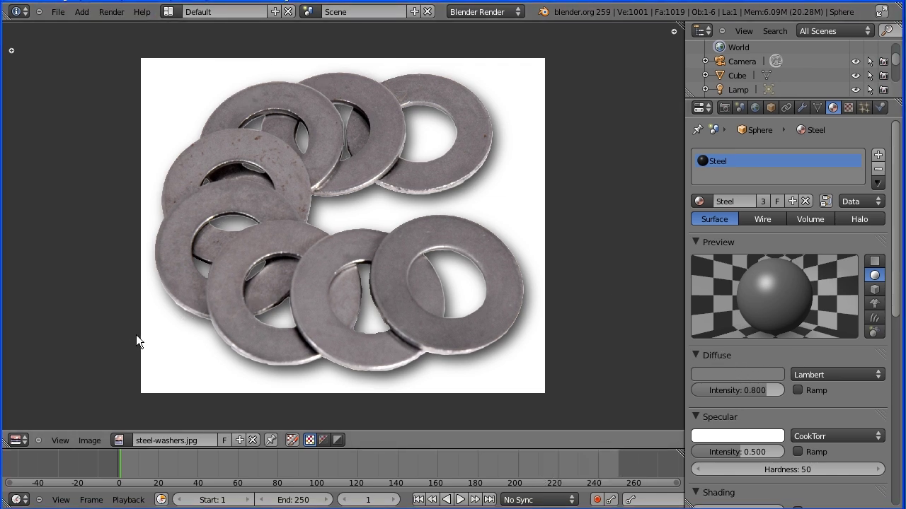
- Switch back to the 3D View and render a still image of the scene, enlarging the result for inspection
left_click(18, 440)
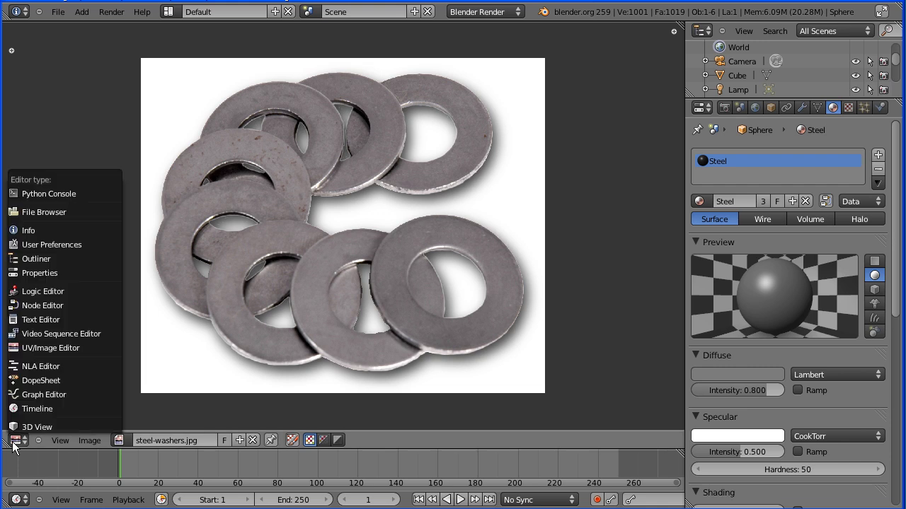
left_click(72, 426)
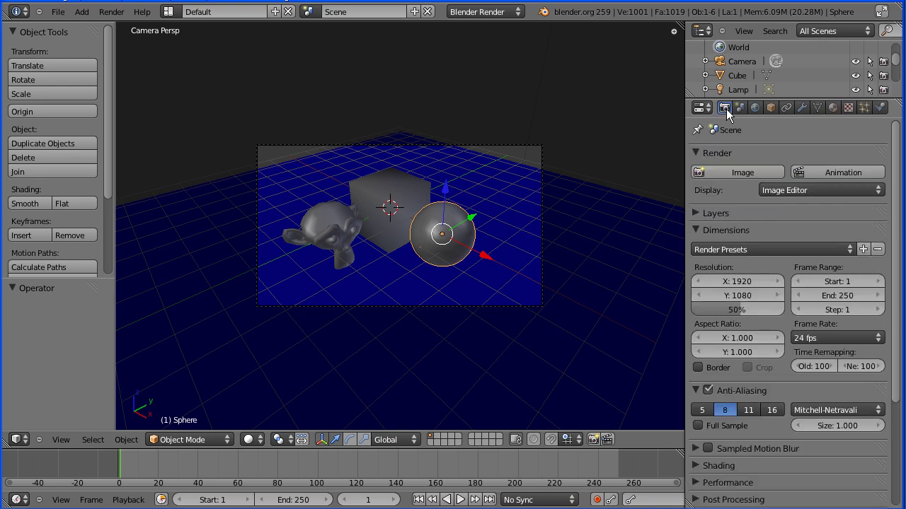
left_click(730, 173)
scroll(519, 257, "up", 4)
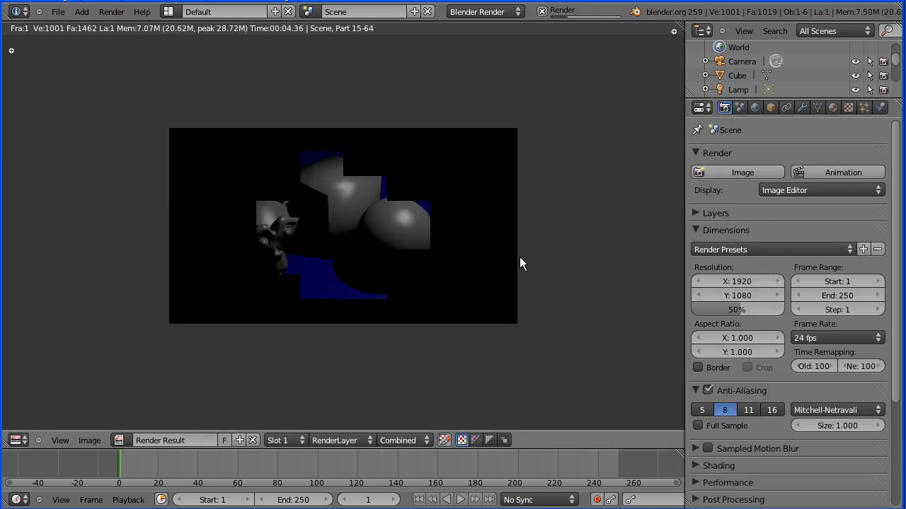
scroll(516, 266, "down", 1)
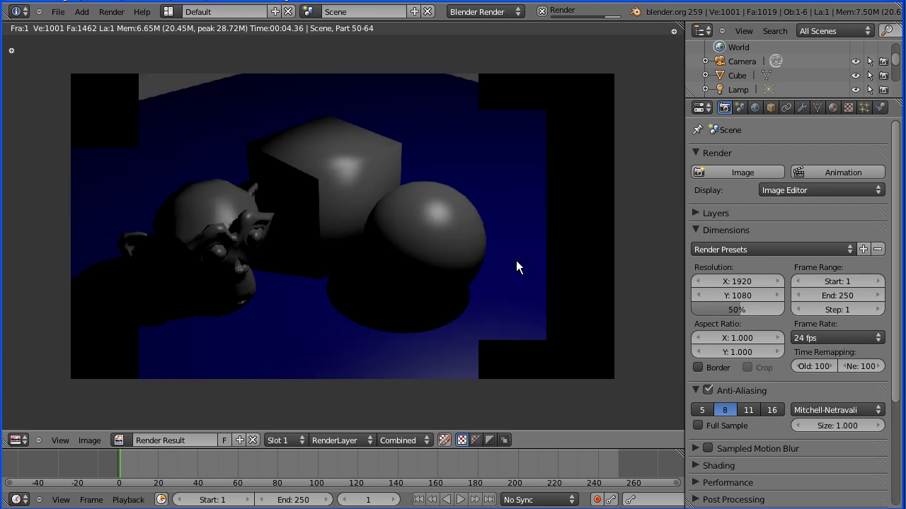